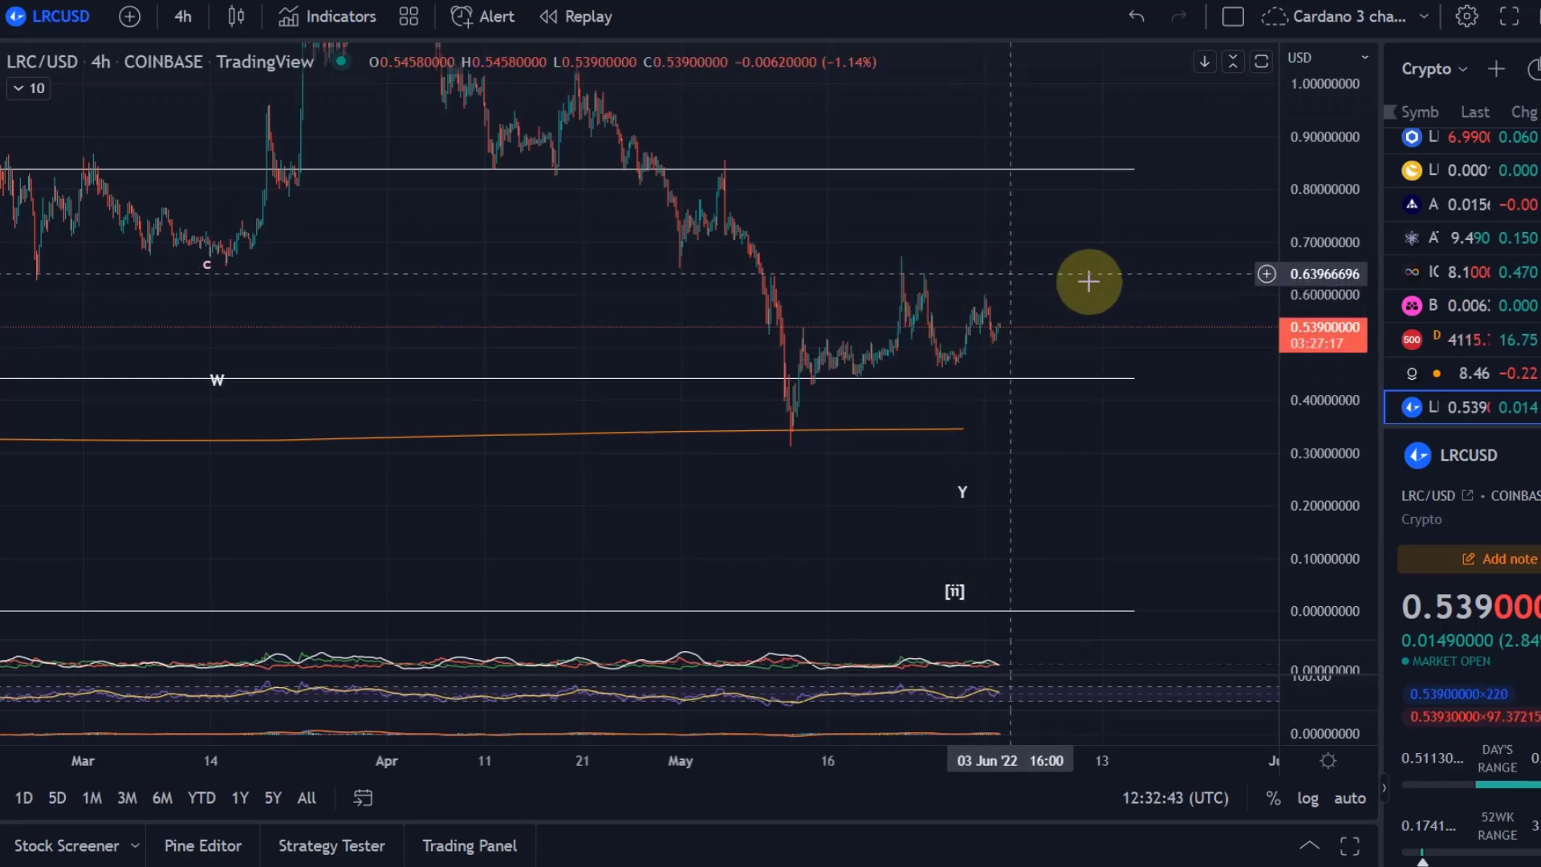
Add a horizontal line to the chart at a price of about 0.6375
{"action": "left_click", "coordinate": [1266, 276]}
{"action": "left_click", "coordinate": [1009, 585]}
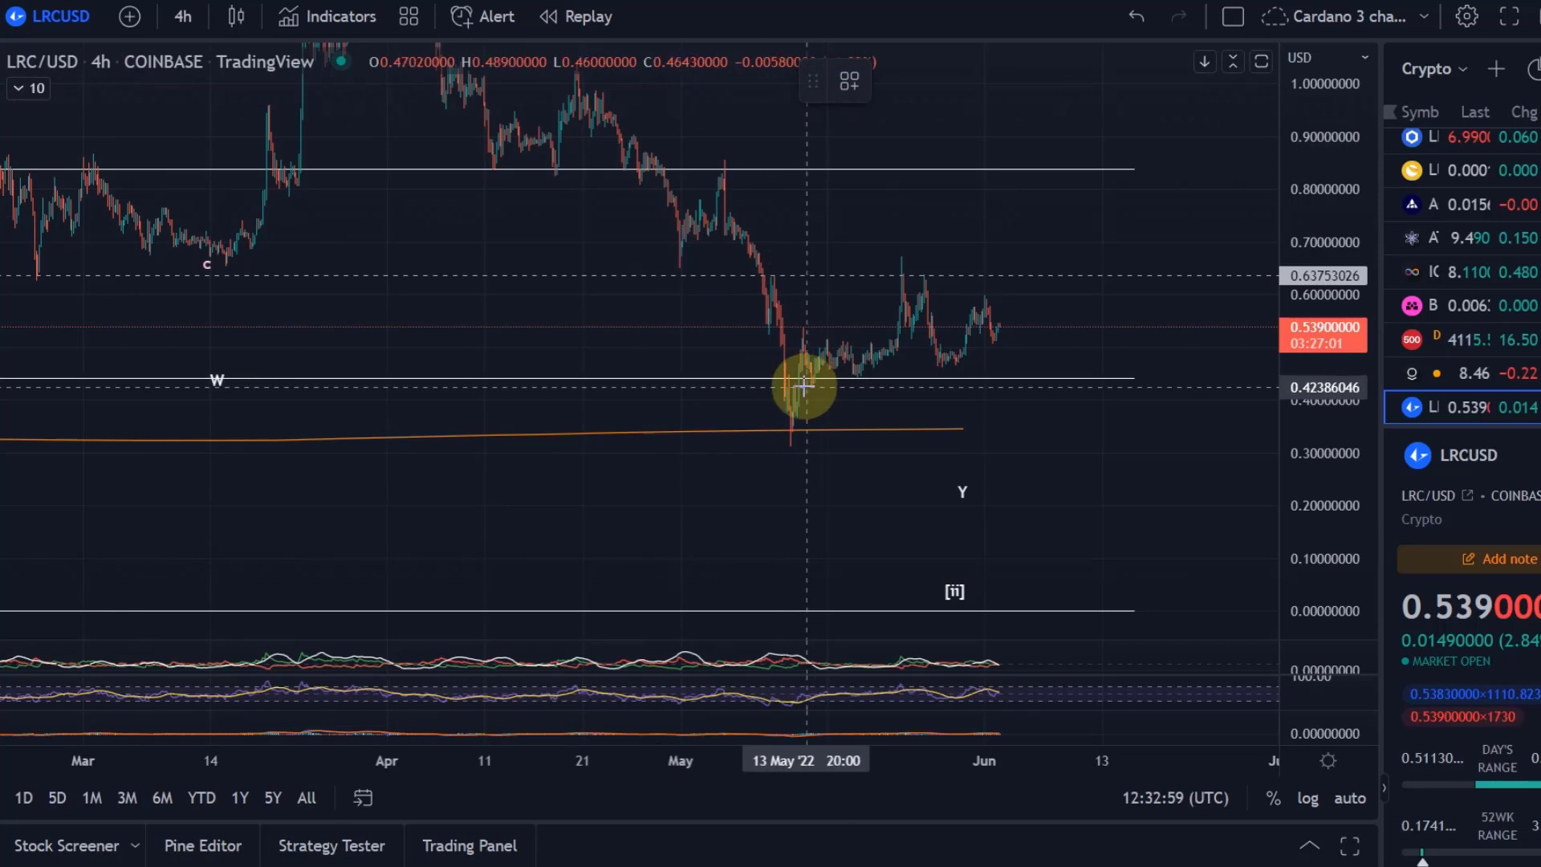
Draw two converging trend lines, one rising under the lows from 13 May 2022 and one falling from the 23 May high near 0.67
{"action": "mouse_move", "coordinate": [801, 383]}
{"action": "left_mouse_down"}
{"action": "mouse_move", "coordinate": [1046, 334]}
{"action": "mouse_move", "coordinate": [1129, 341]}
{"action": "left_mouse_up"}
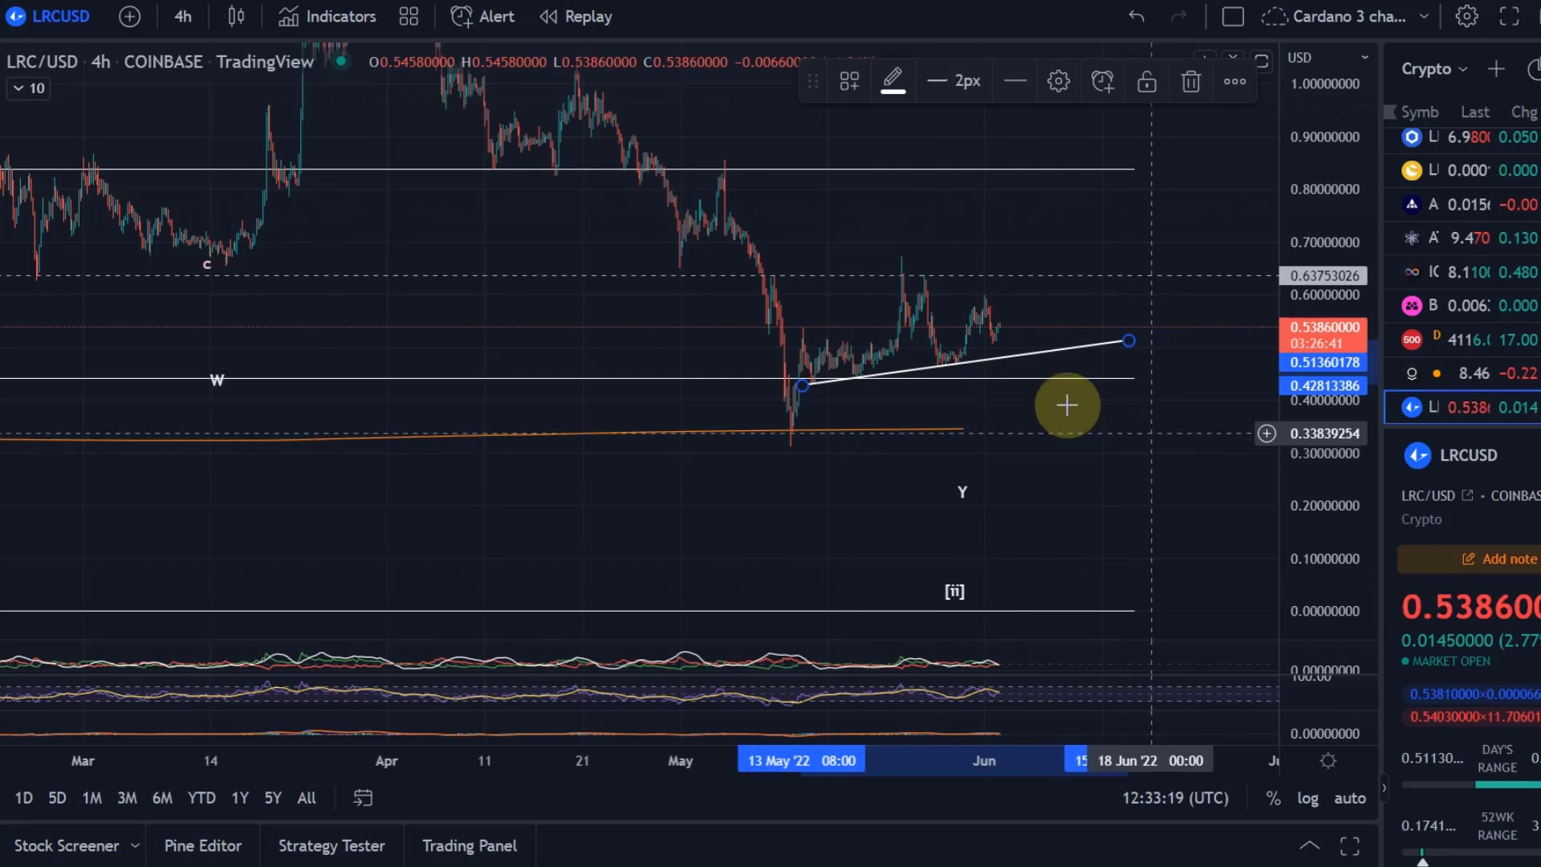
{"action": "key", "text": "alt+t"}
{"action": "left_click", "coordinate": [903, 258]}
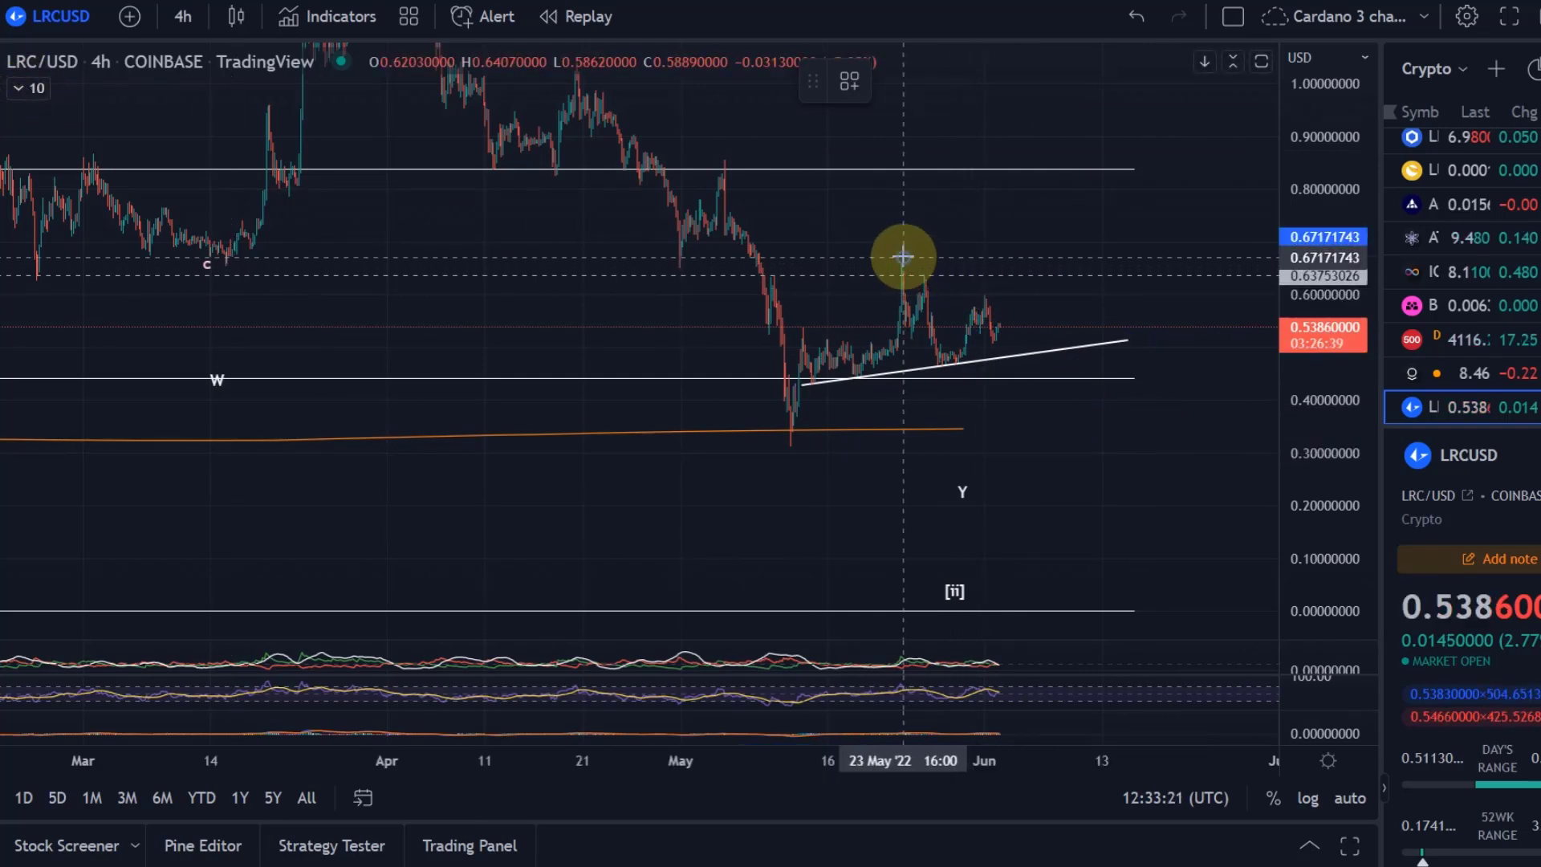
{"action": "left_click", "coordinate": [1047, 321]}
{"action": "scroll", "coordinate": [1051, 425], "scroll_direction": "down", "scroll_amount": 3}
{"action": "scroll", "coordinate": [1064, 403], "scroll_direction": "down", "scroll_amount": 2}
{"action": "left_click_drag", "start_coordinate": [1321, 268], "coordinate": [1101, 437]}
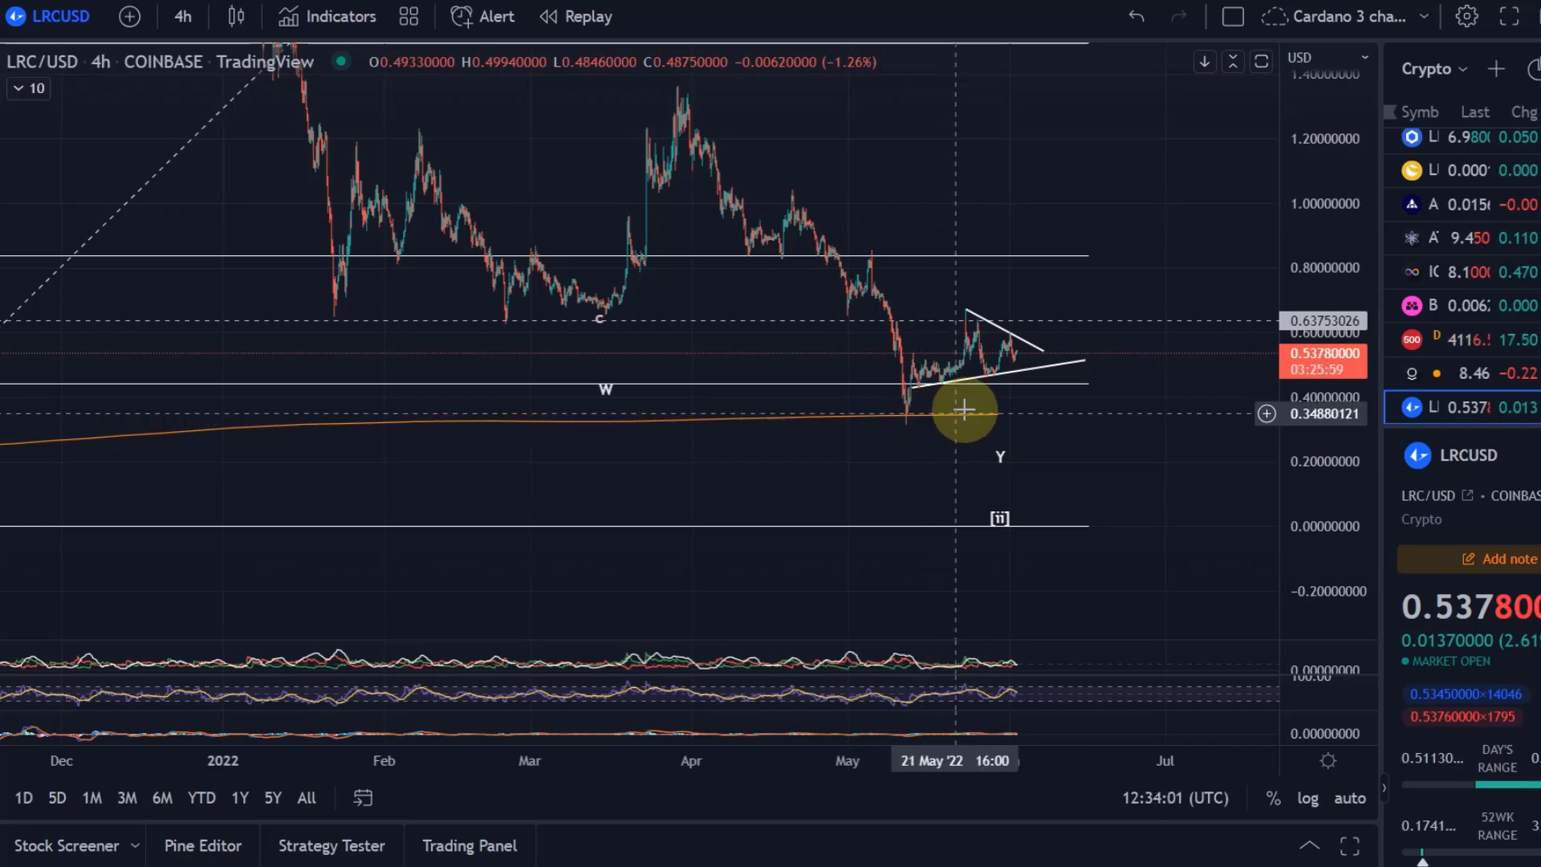
{"action": "scroll", "coordinate": [1010, 284], "scroll_direction": "down", "scroll_amount": 3}
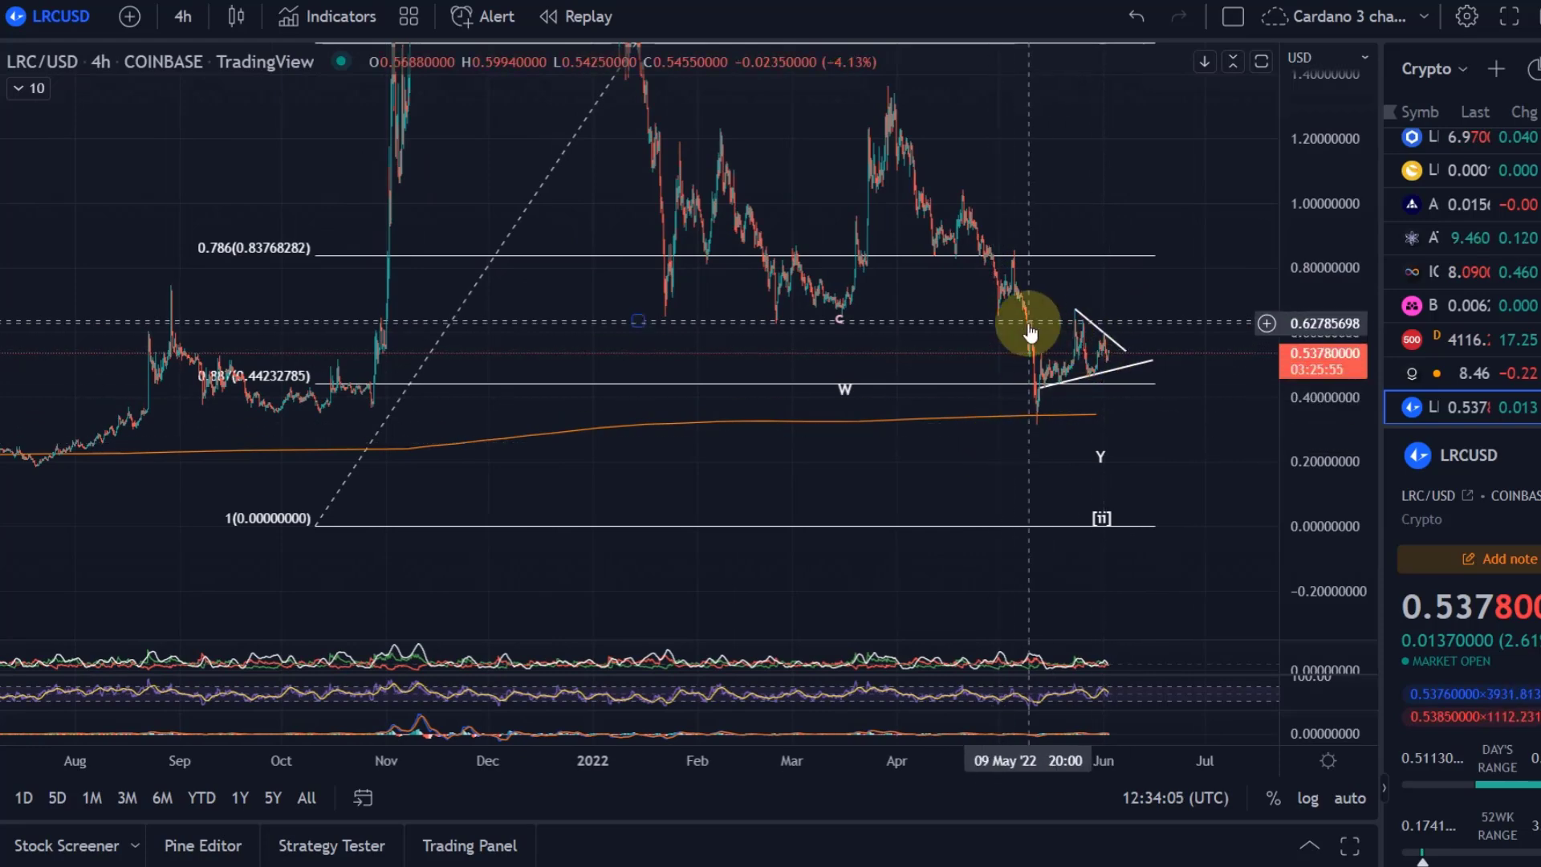
{"action": "left_click_drag", "start_coordinate": [1148, 292], "coordinate": [1122, 325]}
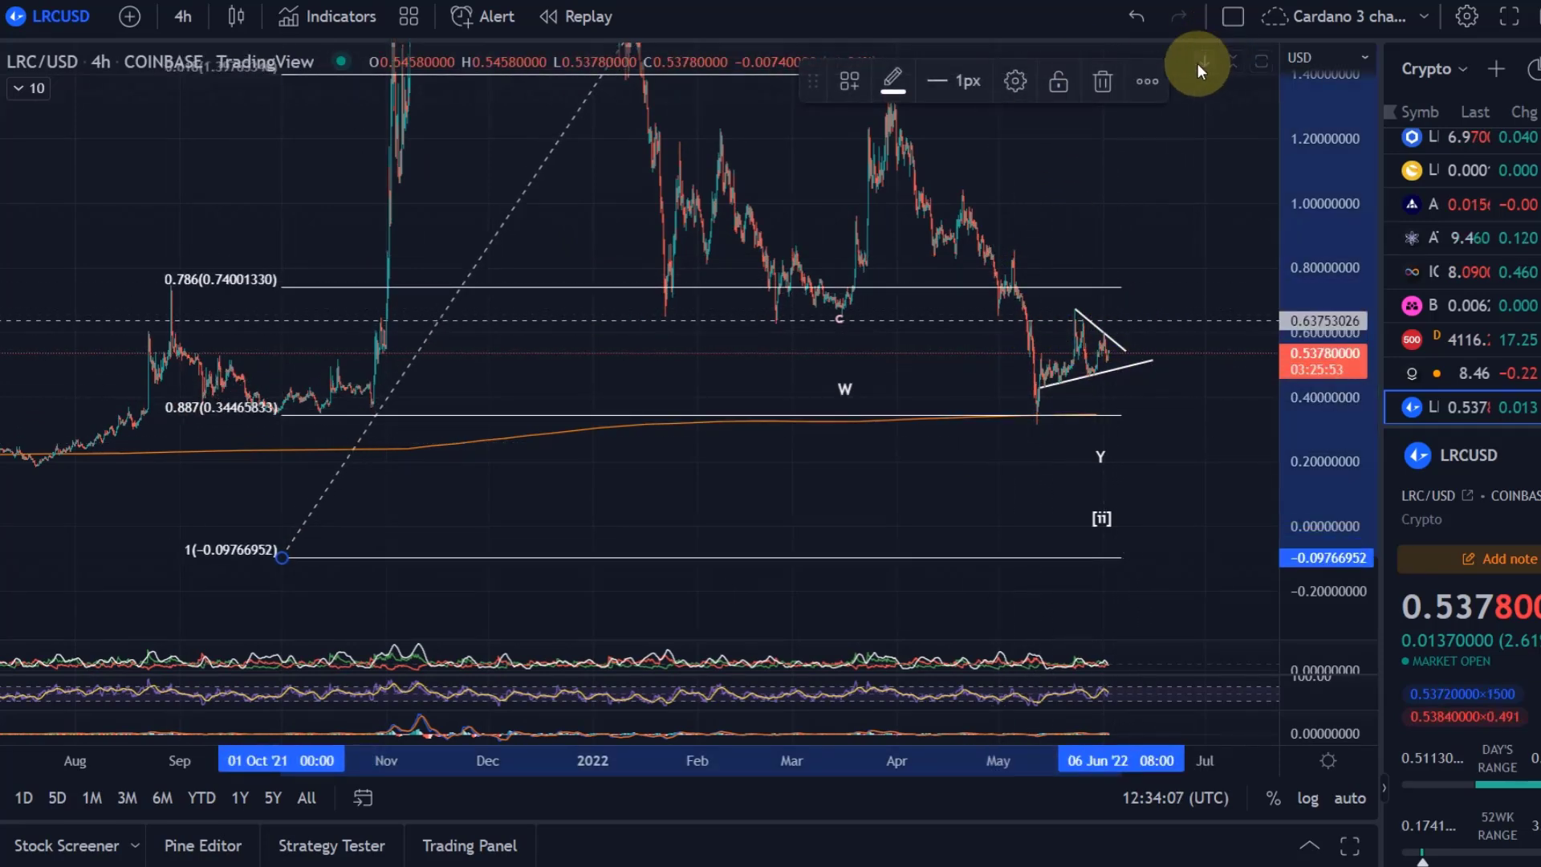
{"action": "left_click", "coordinate": [1137, 18]}
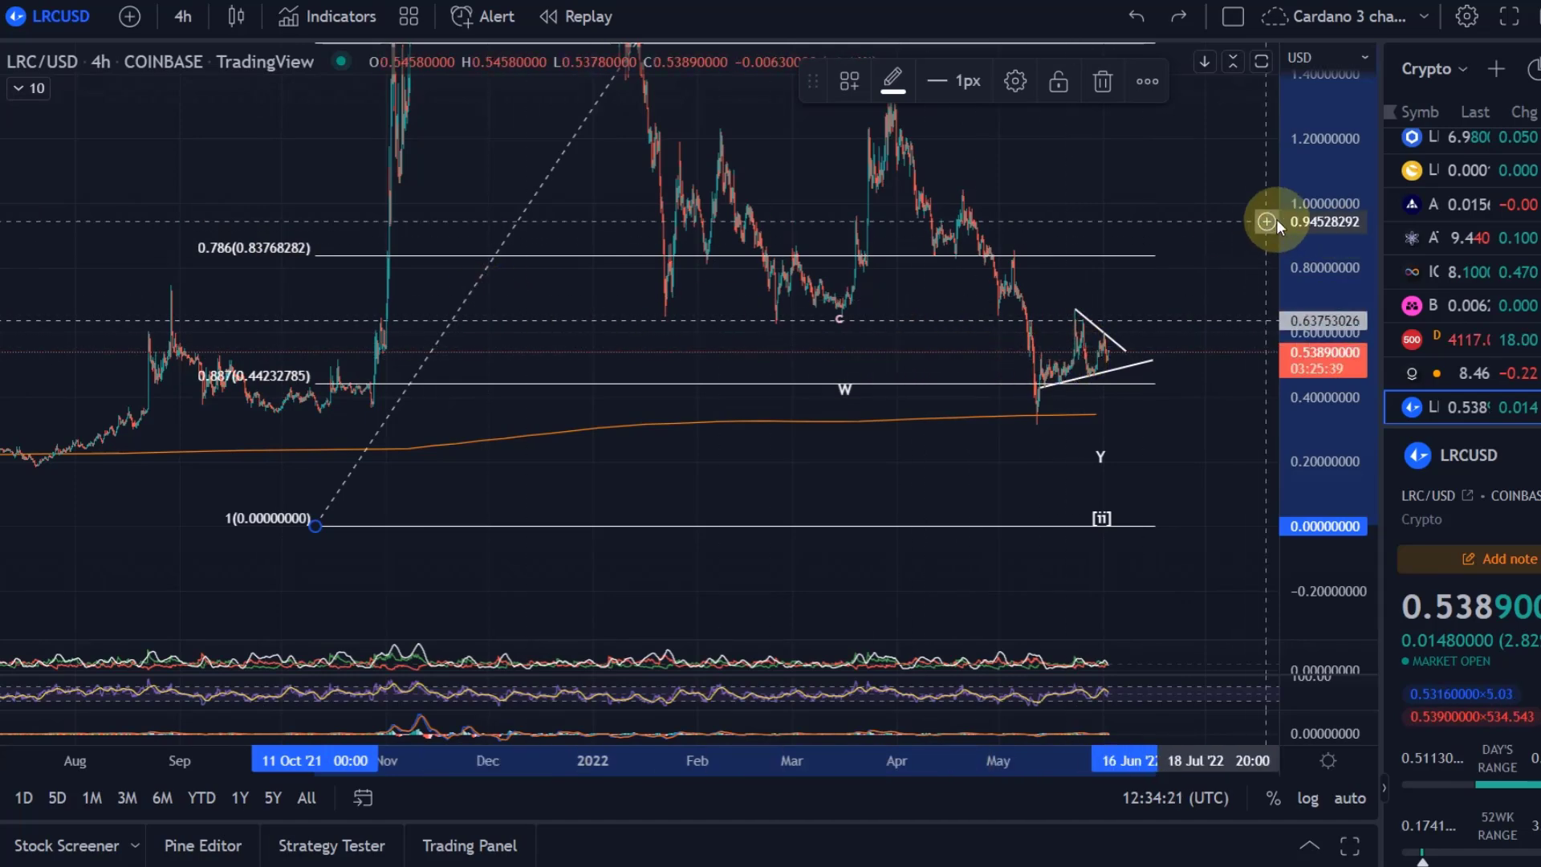
Draw a rectangle between the 0.786 and 0.887 retracement levels, from about 21 April to 23 June 2022, around the converging trend lines
{"action": "left_click", "coordinate": [4, 196]}
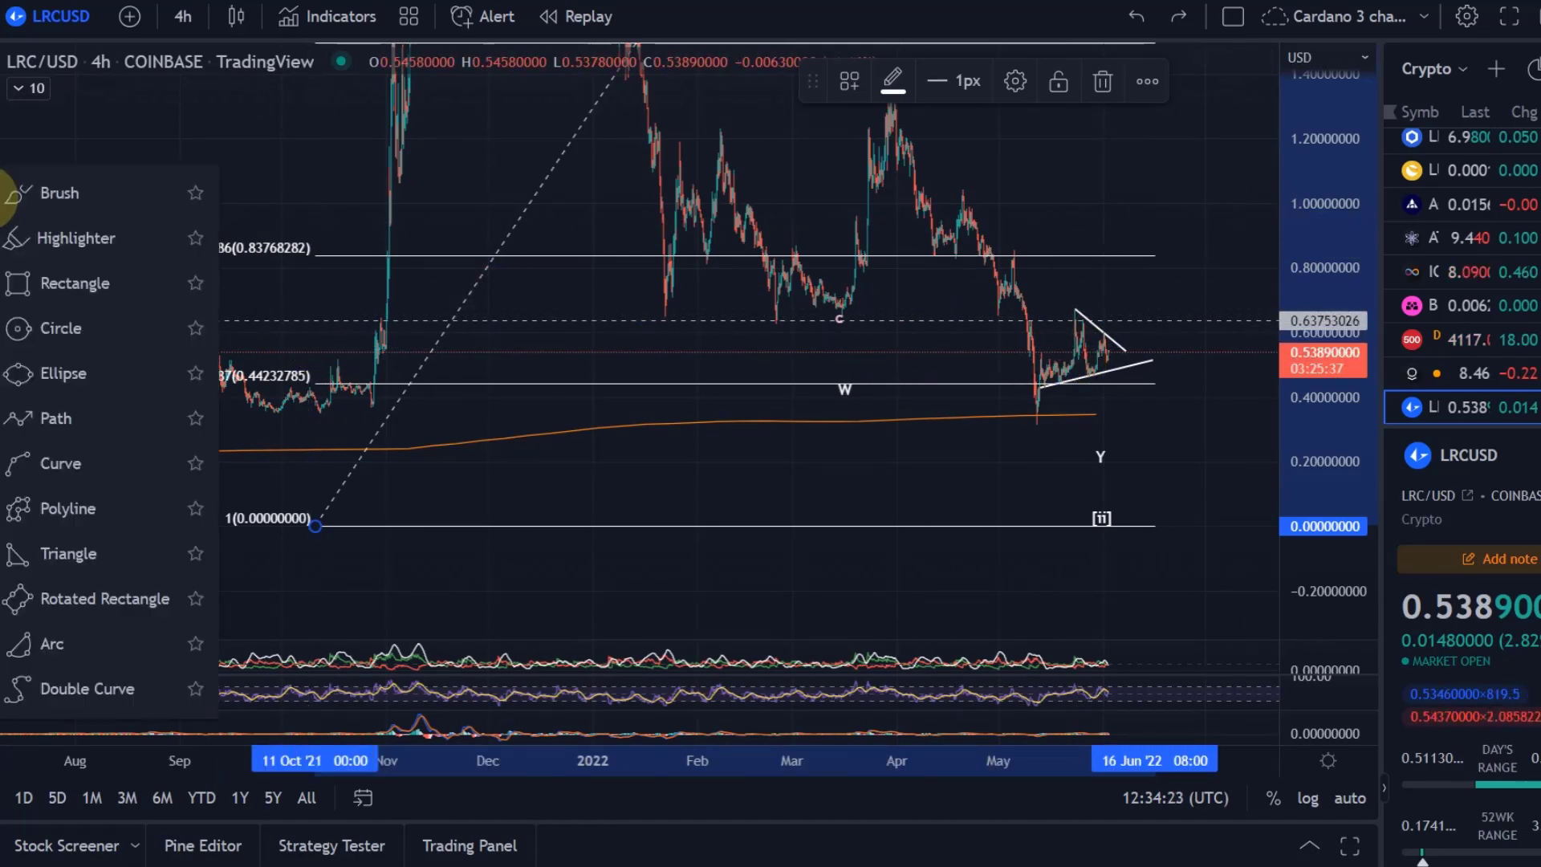
{"action": "left_click", "coordinate": [155, 281]}
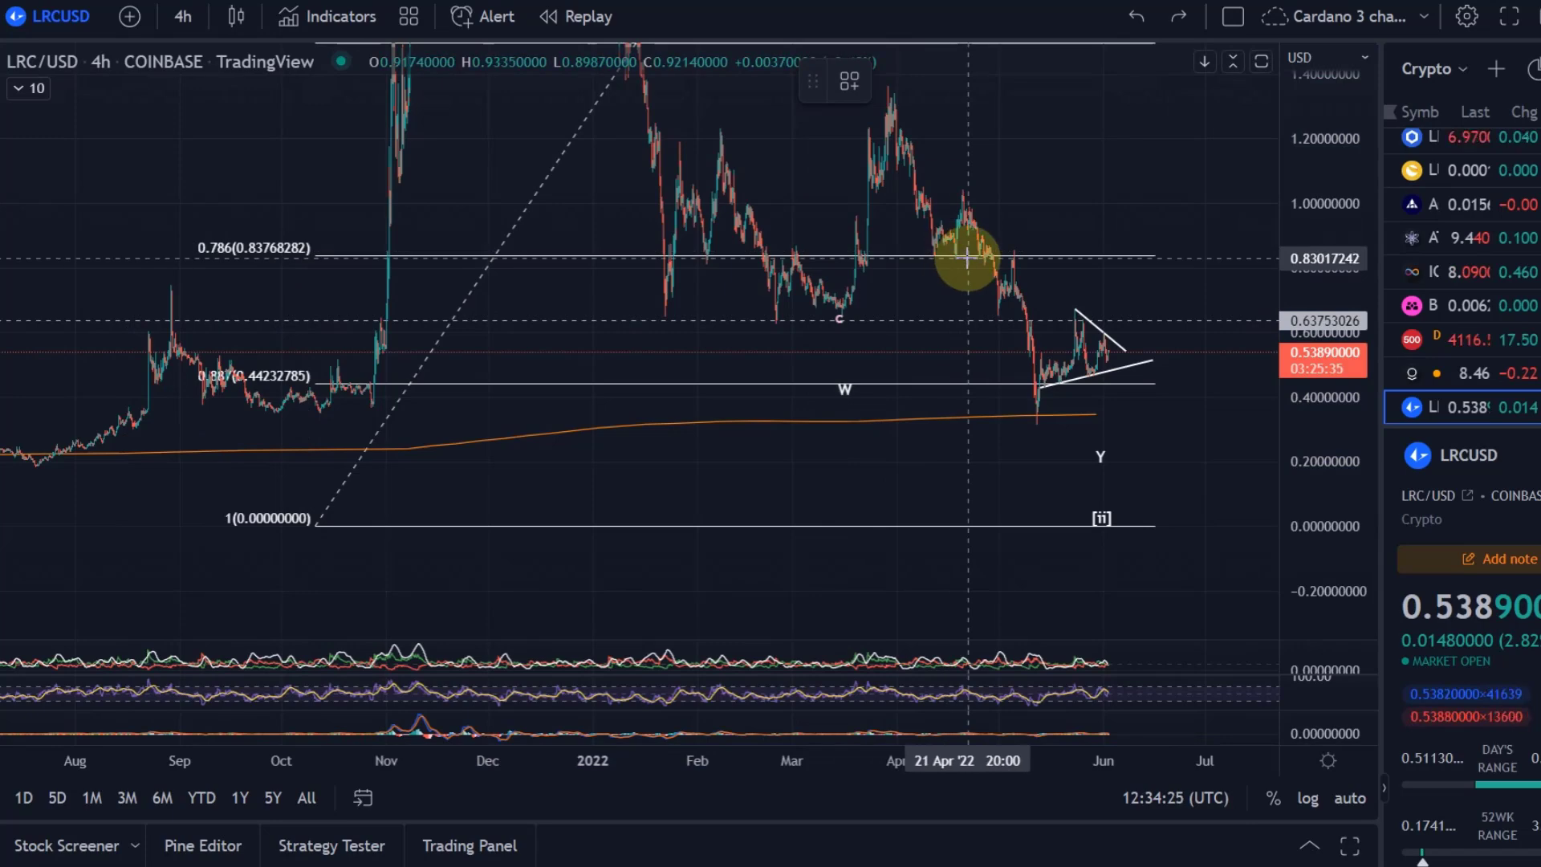
{"action": "left_click_drag", "start_coordinate": [965, 255], "coordinate": [1180, 385]}
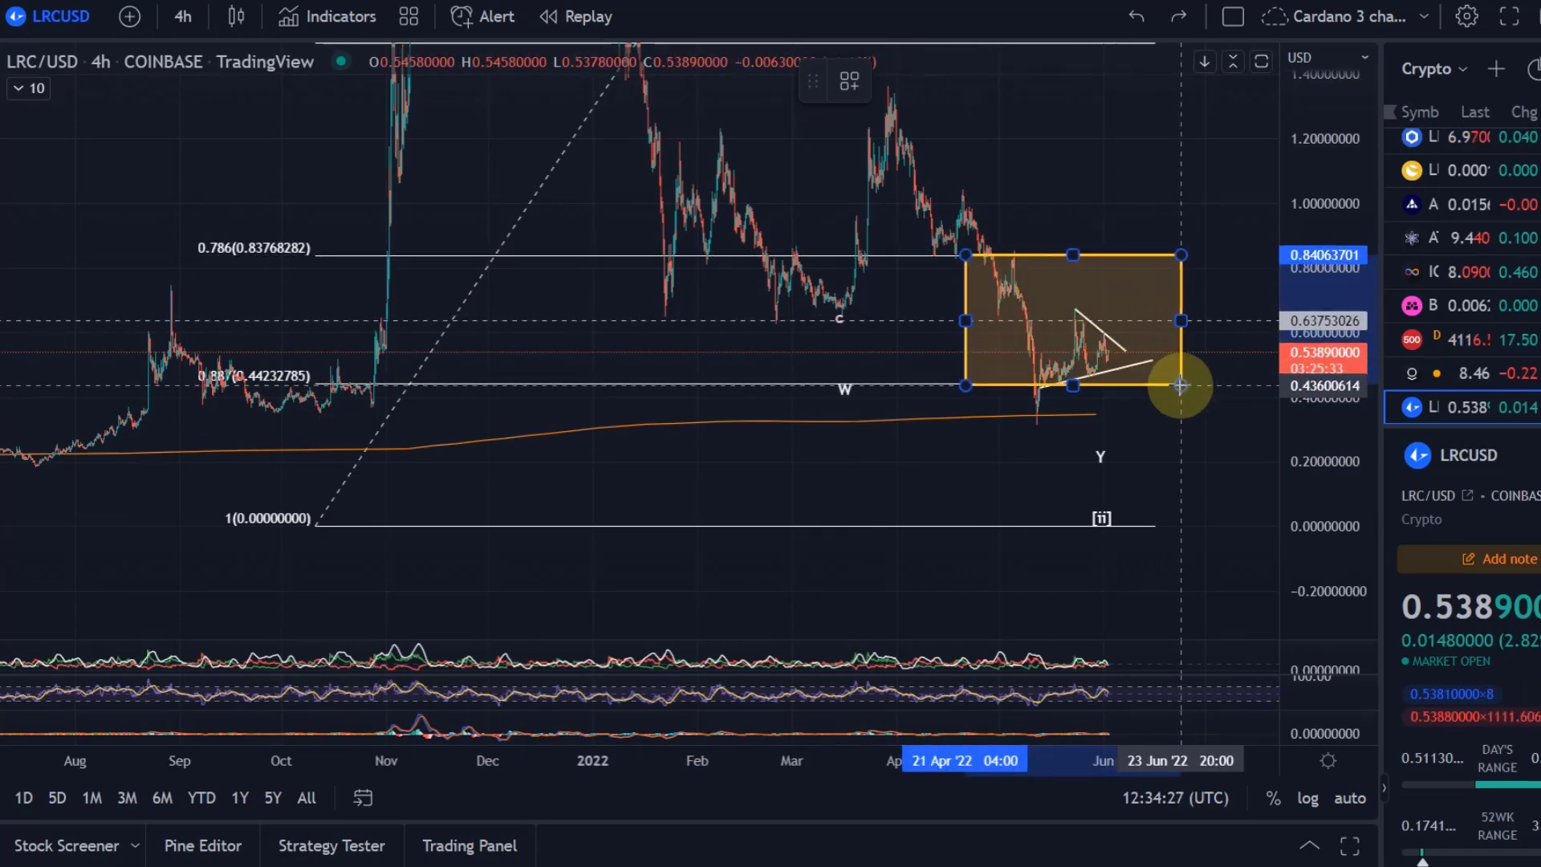
{"action": "left_click", "coordinate": [1032, 423]}
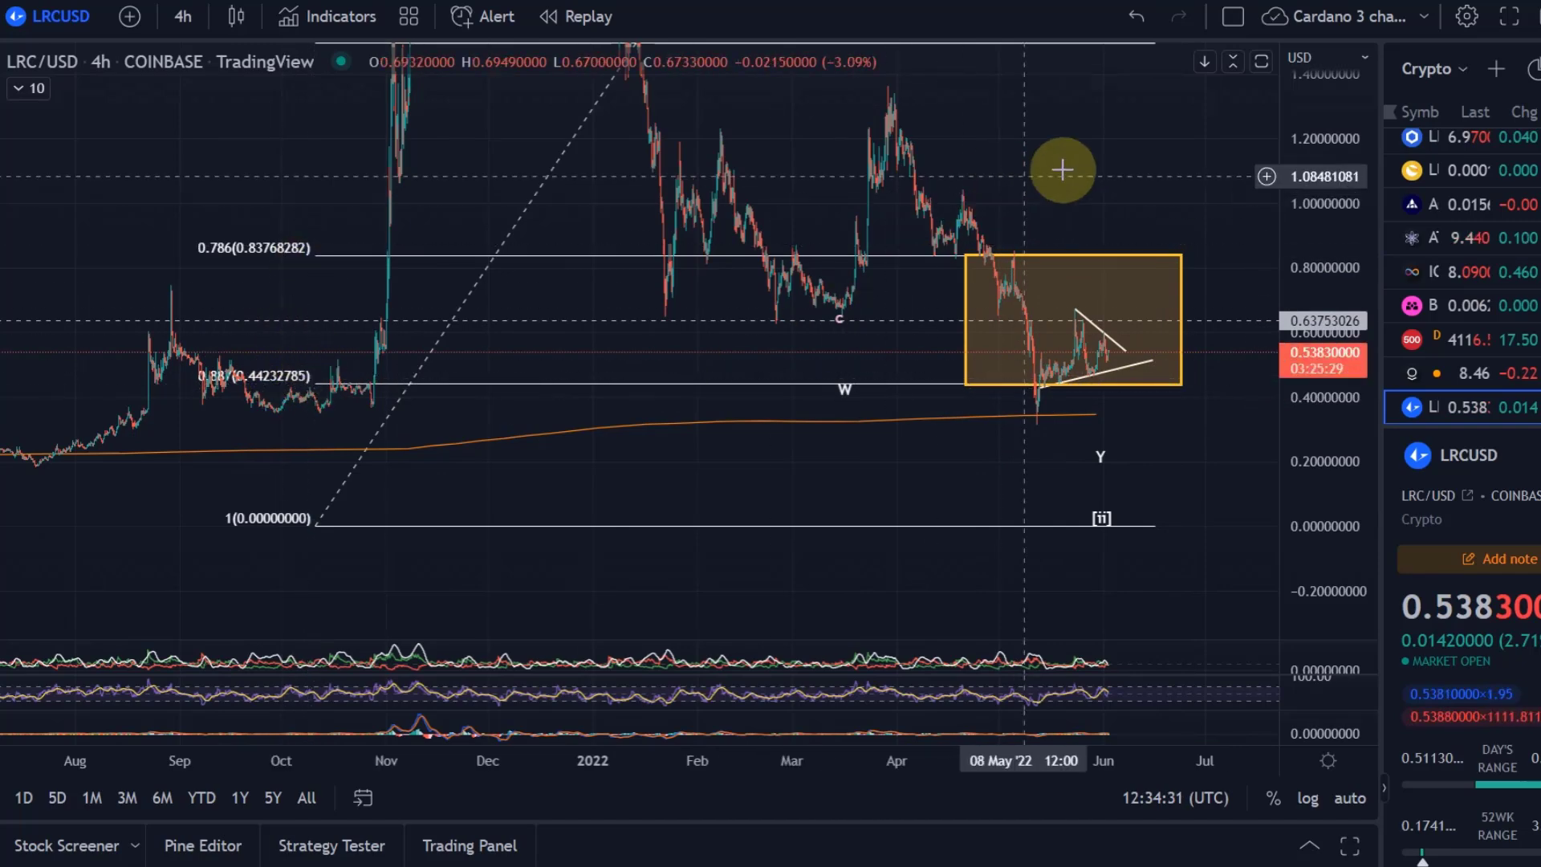
Examine the full Fibonacci retracement and wave labels, and how price behaves inside the highlighted rectangle
{"action": "left_click_drag", "start_coordinate": [1315, 156], "coordinate": [1321, 523]}
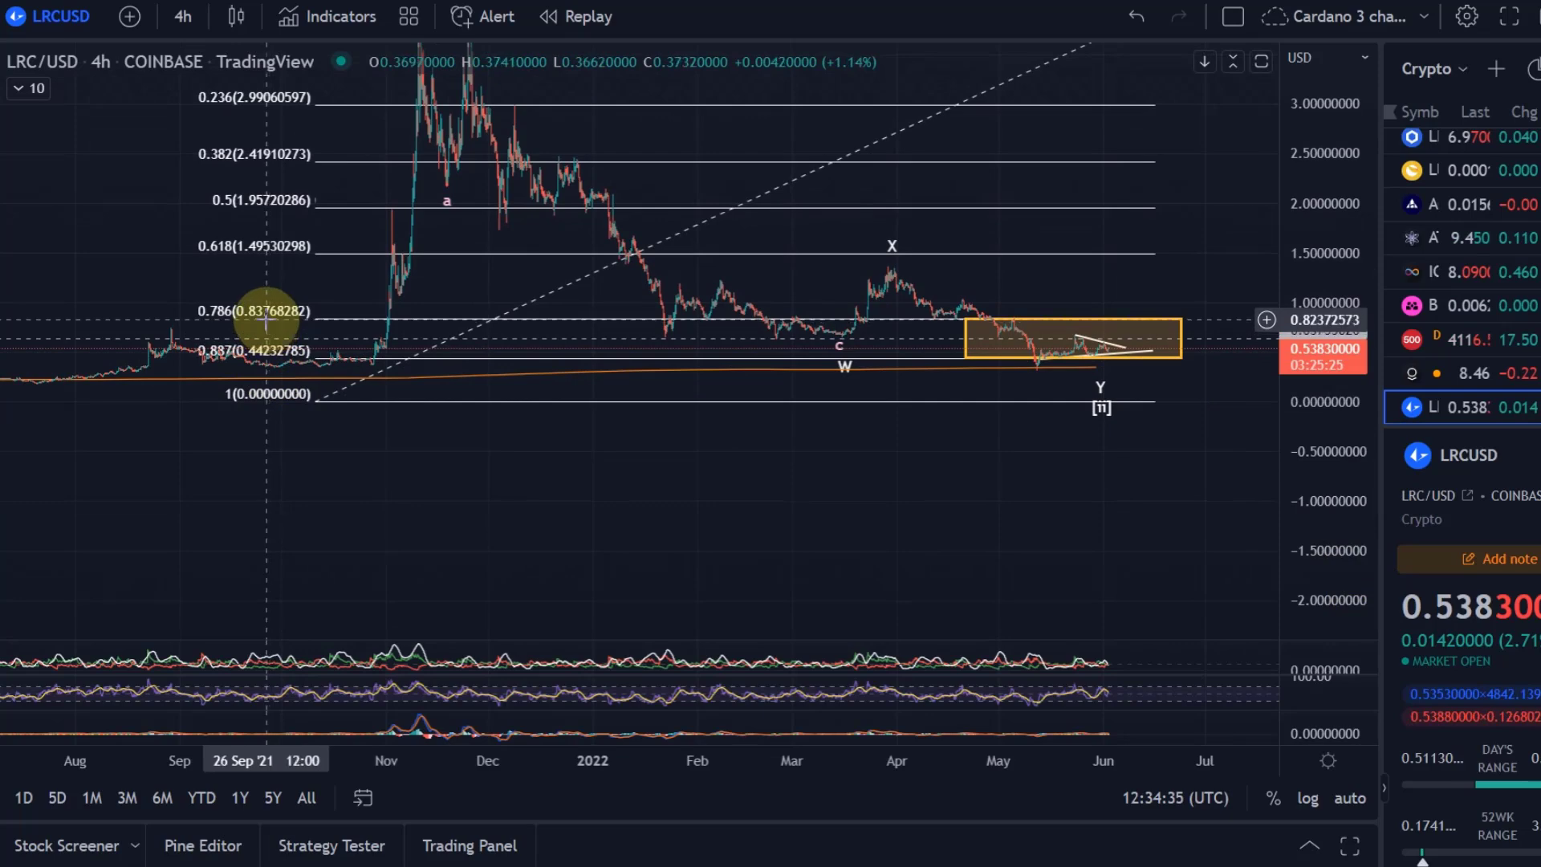
{"action": "left_click_drag", "start_coordinate": [86, 182], "coordinate": [225, 313]}
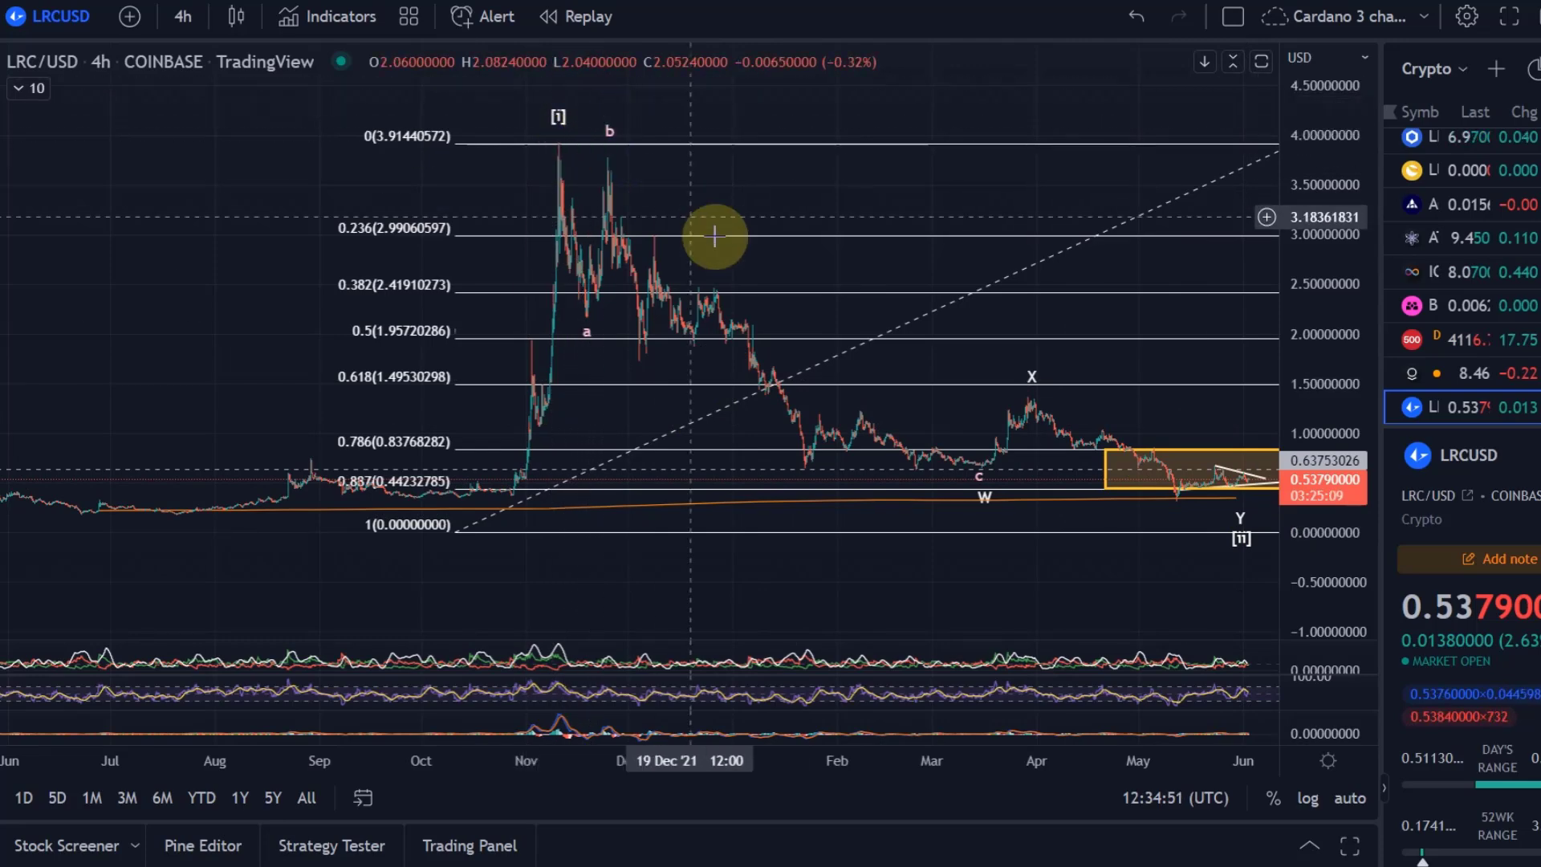
{"action": "left_click_drag", "start_coordinate": [905, 560], "coordinate": [745, 559]}
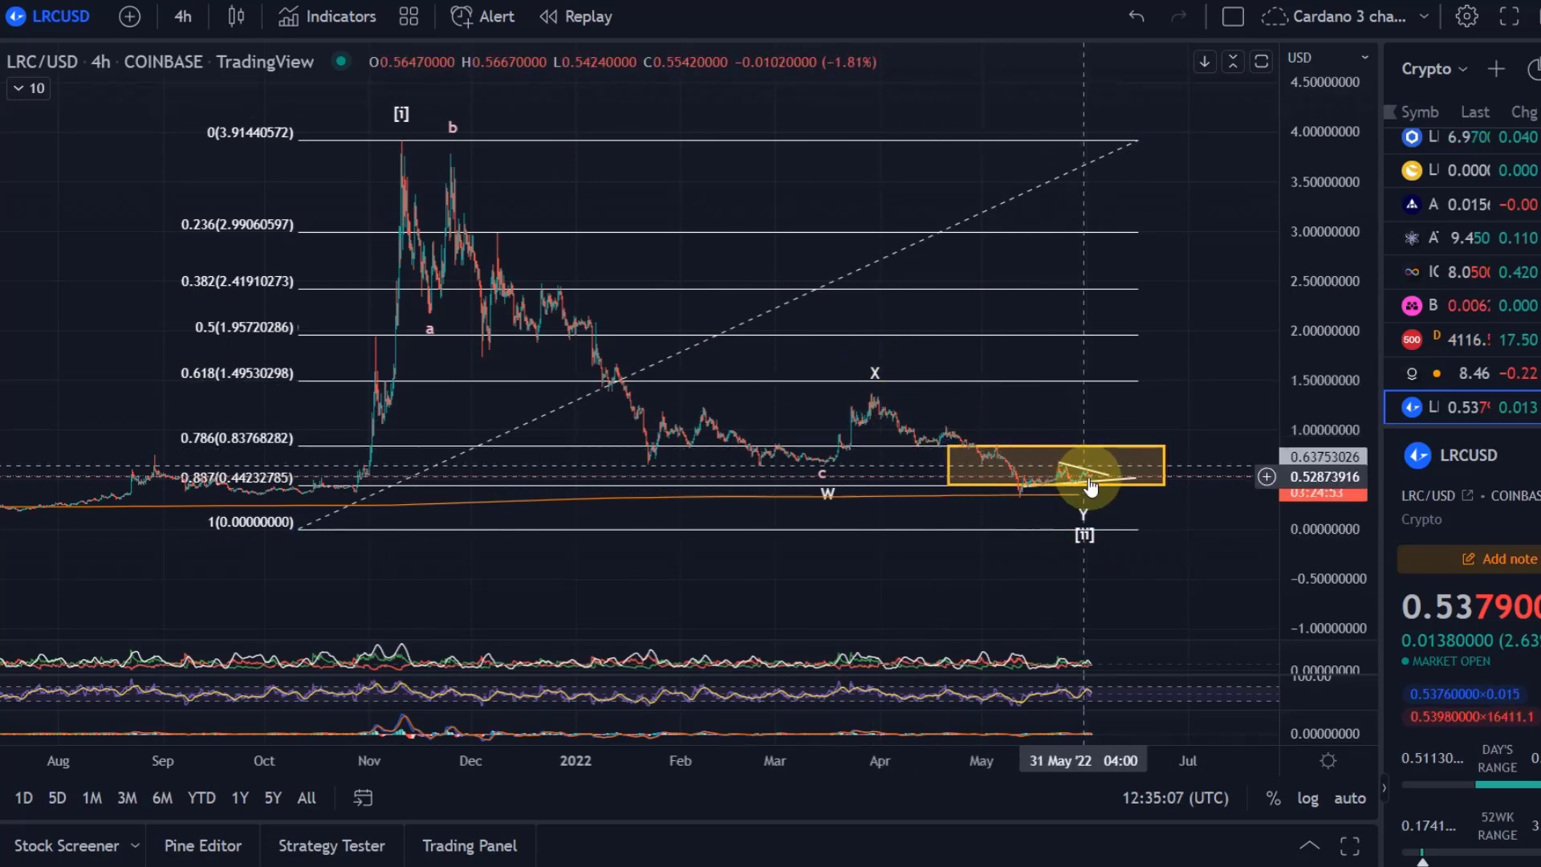
{"action": "scroll", "coordinate": [1096, 489], "scroll_direction": "up", "scroll_amount": 3}
{"action": "left_click_drag", "start_coordinate": [1293, 554], "coordinate": [1129, 369]}
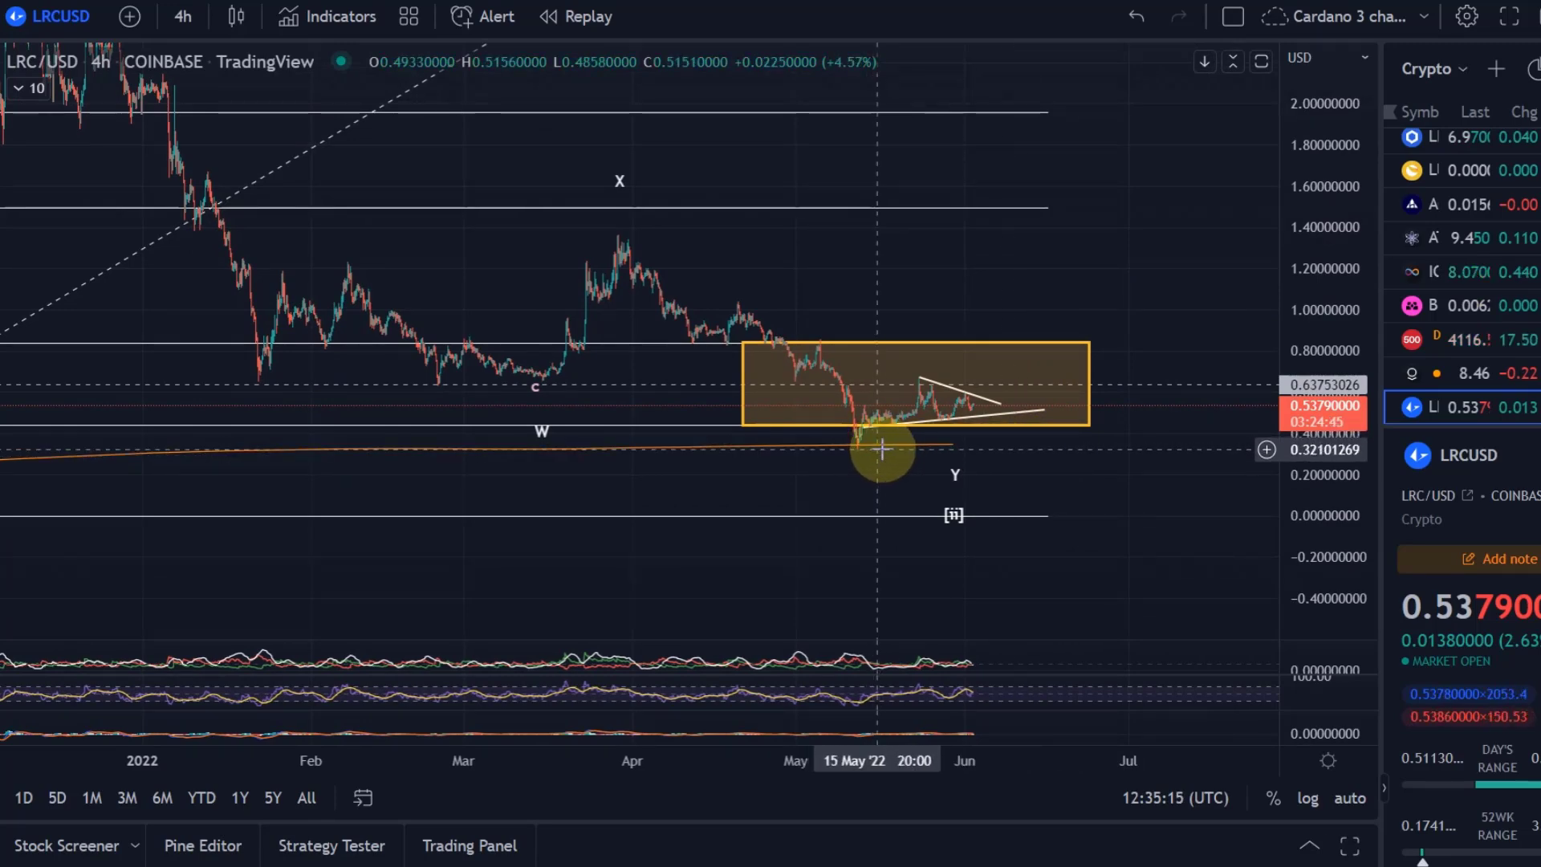
{"action": "scroll", "coordinate": [877, 450], "scroll_direction": "down", "scroll_amount": 3}
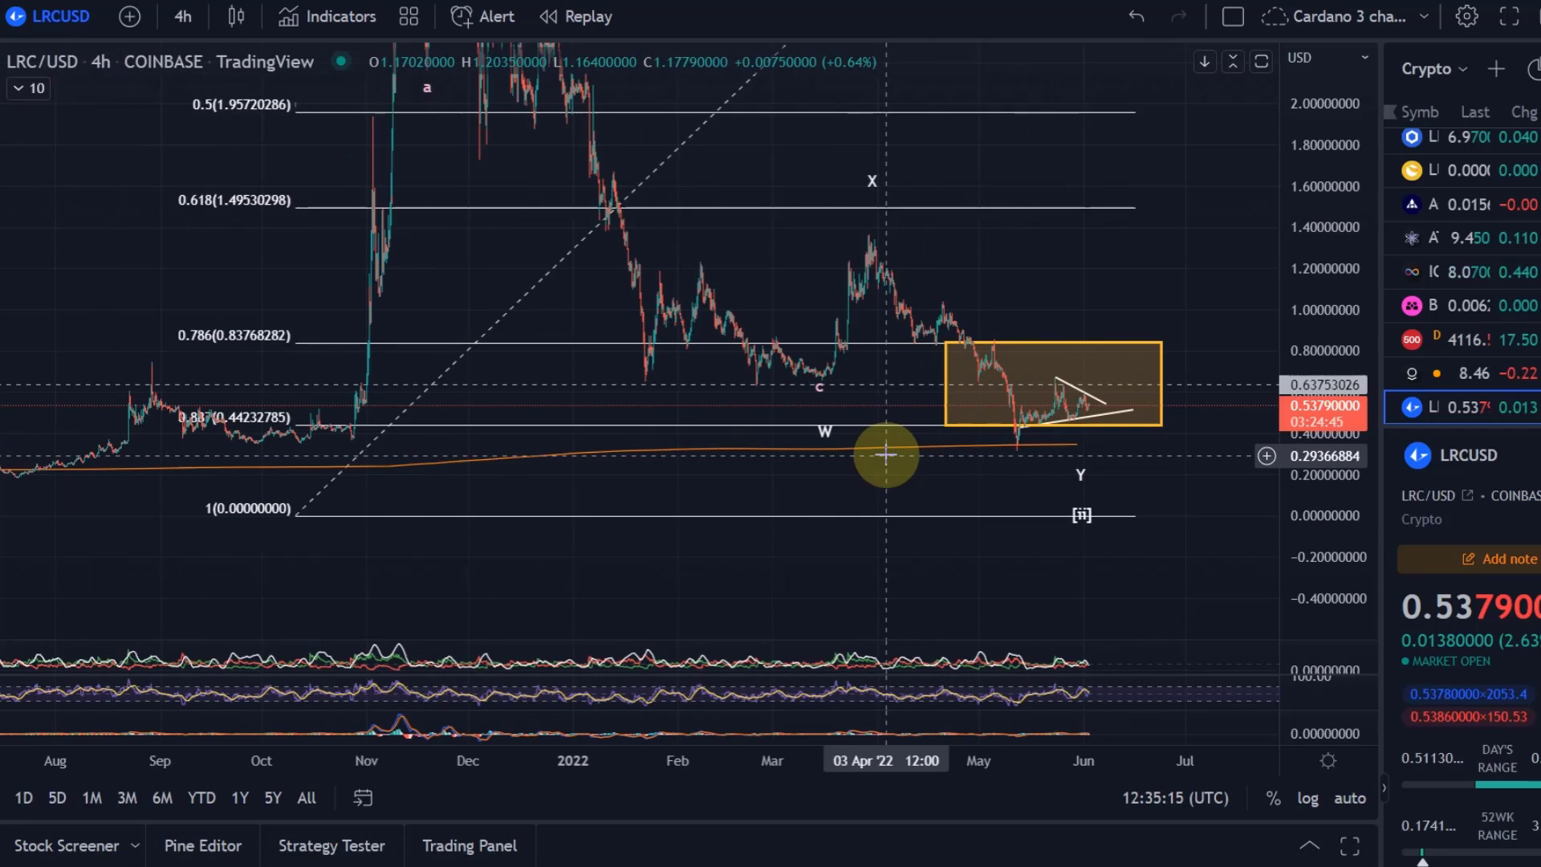
{"action": "left_click", "coordinate": [1084, 429]}
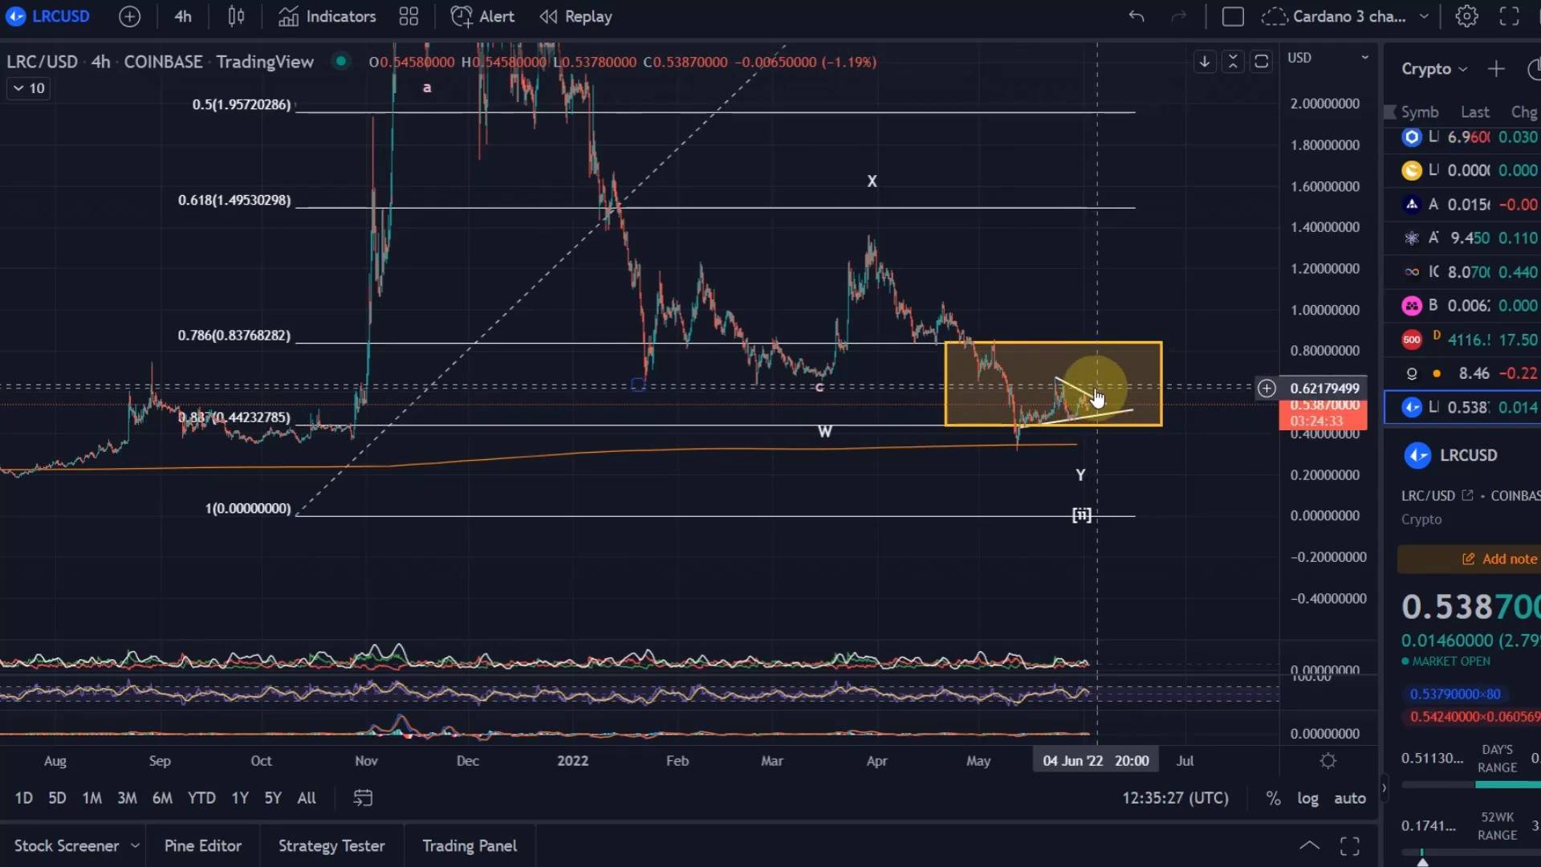
{"action": "left_click", "coordinate": [1057, 426]}
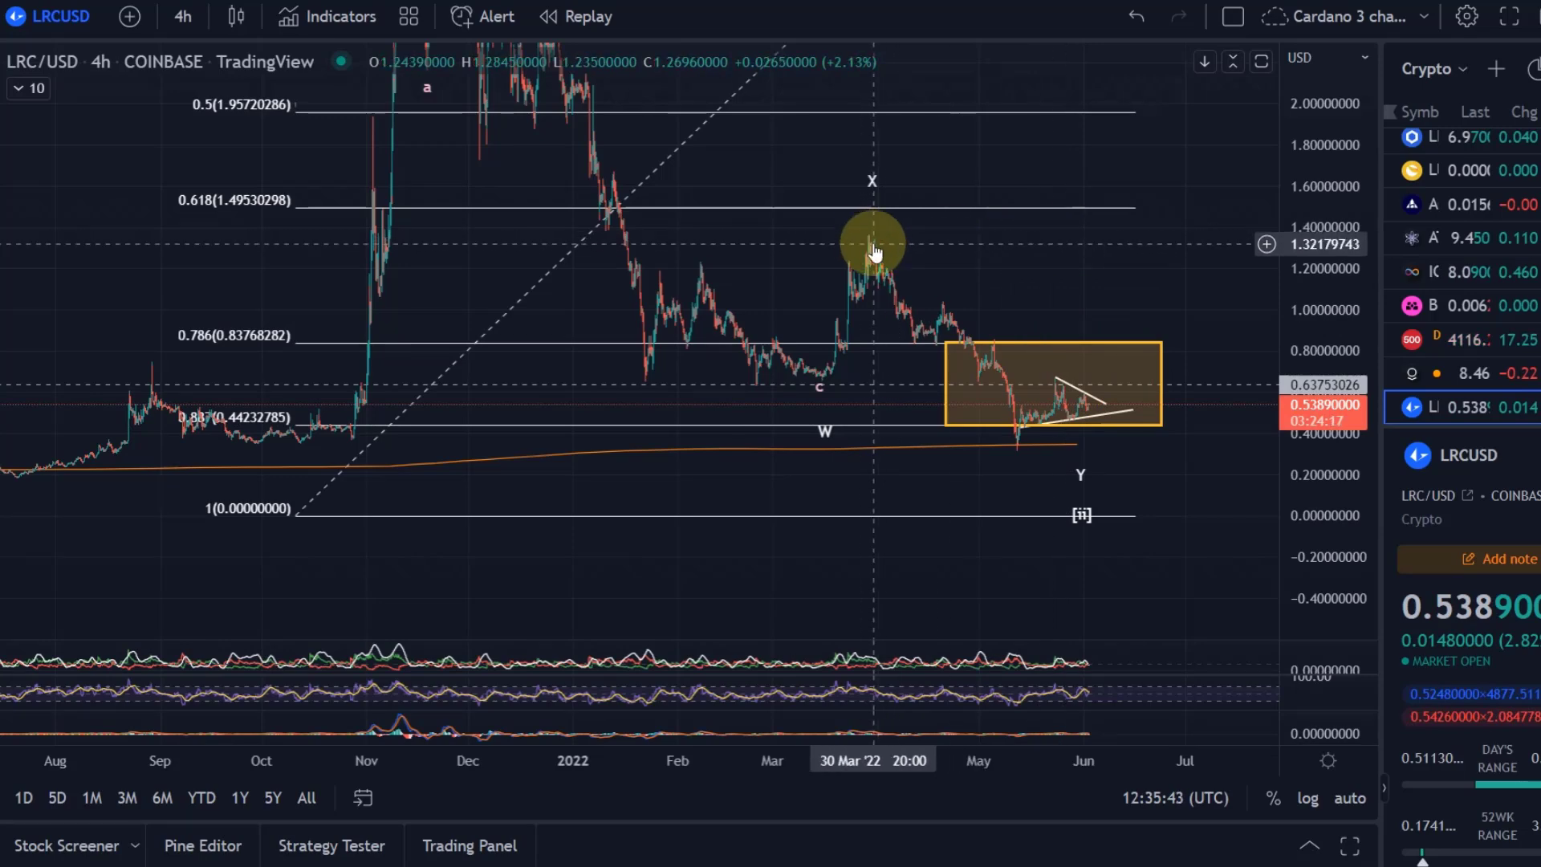
Move the X wave label down to about 1.495, just above the late March 2022 peak
{"action": "left_click_drag", "start_coordinate": [880, 196], "coordinate": [888, 219]}
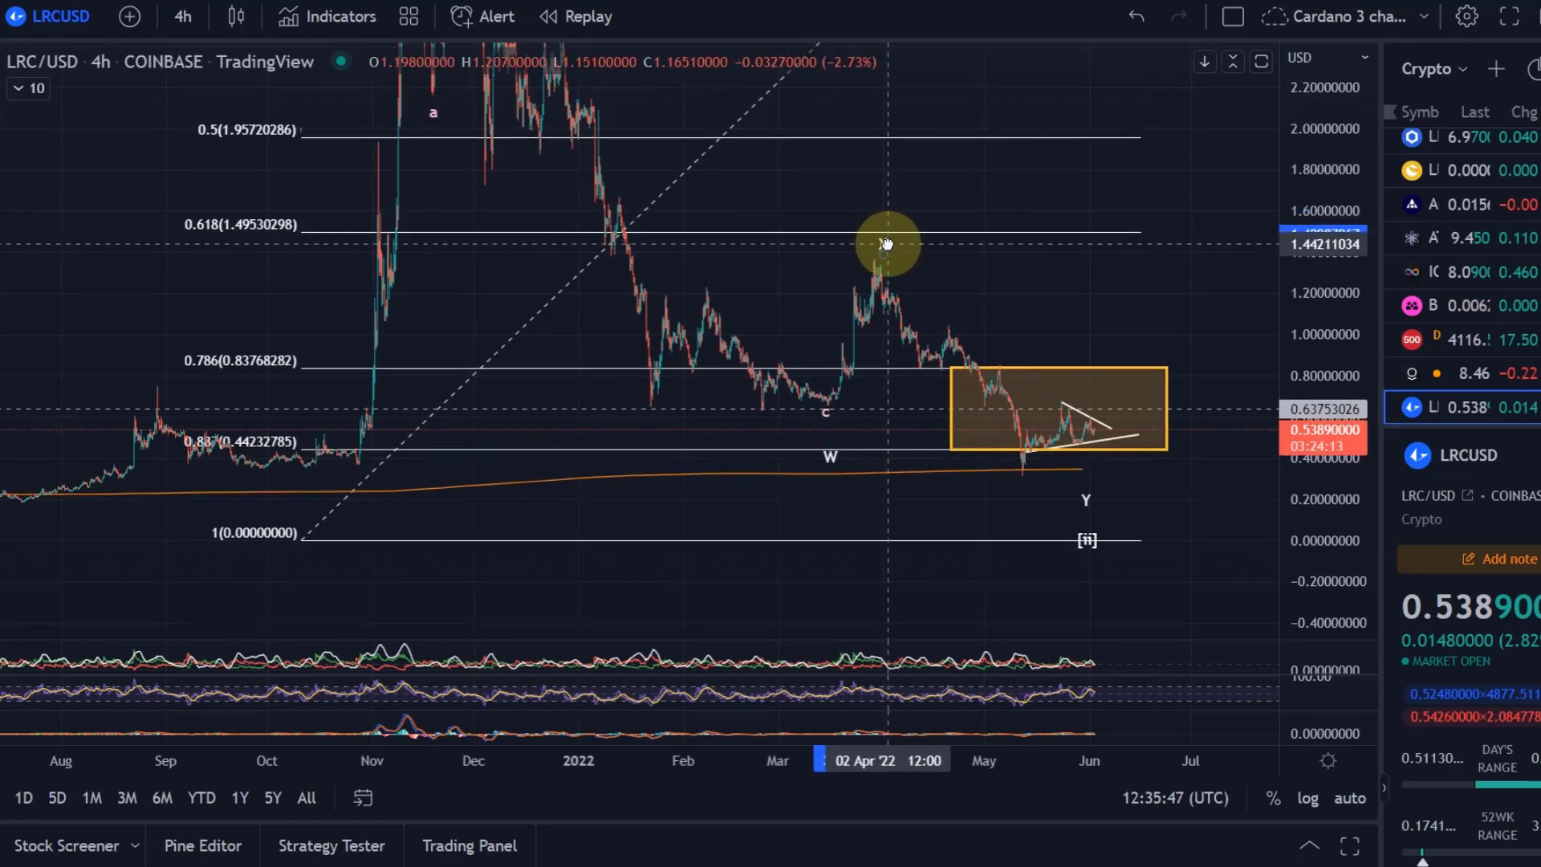
{"action": "left_click", "coordinate": [881, 243]}
{"action": "type", "text": "X"}
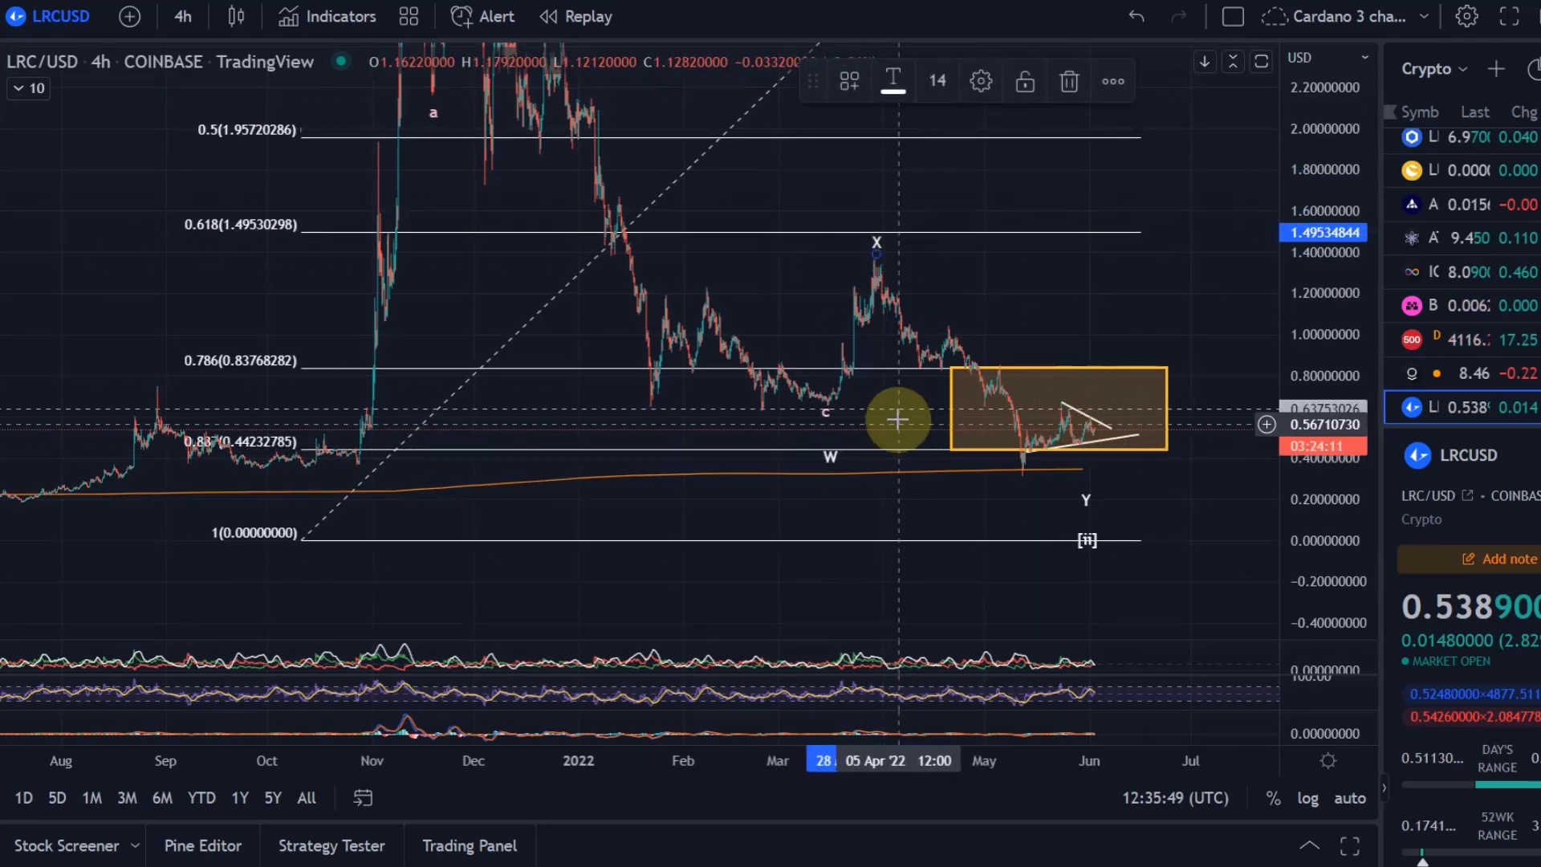
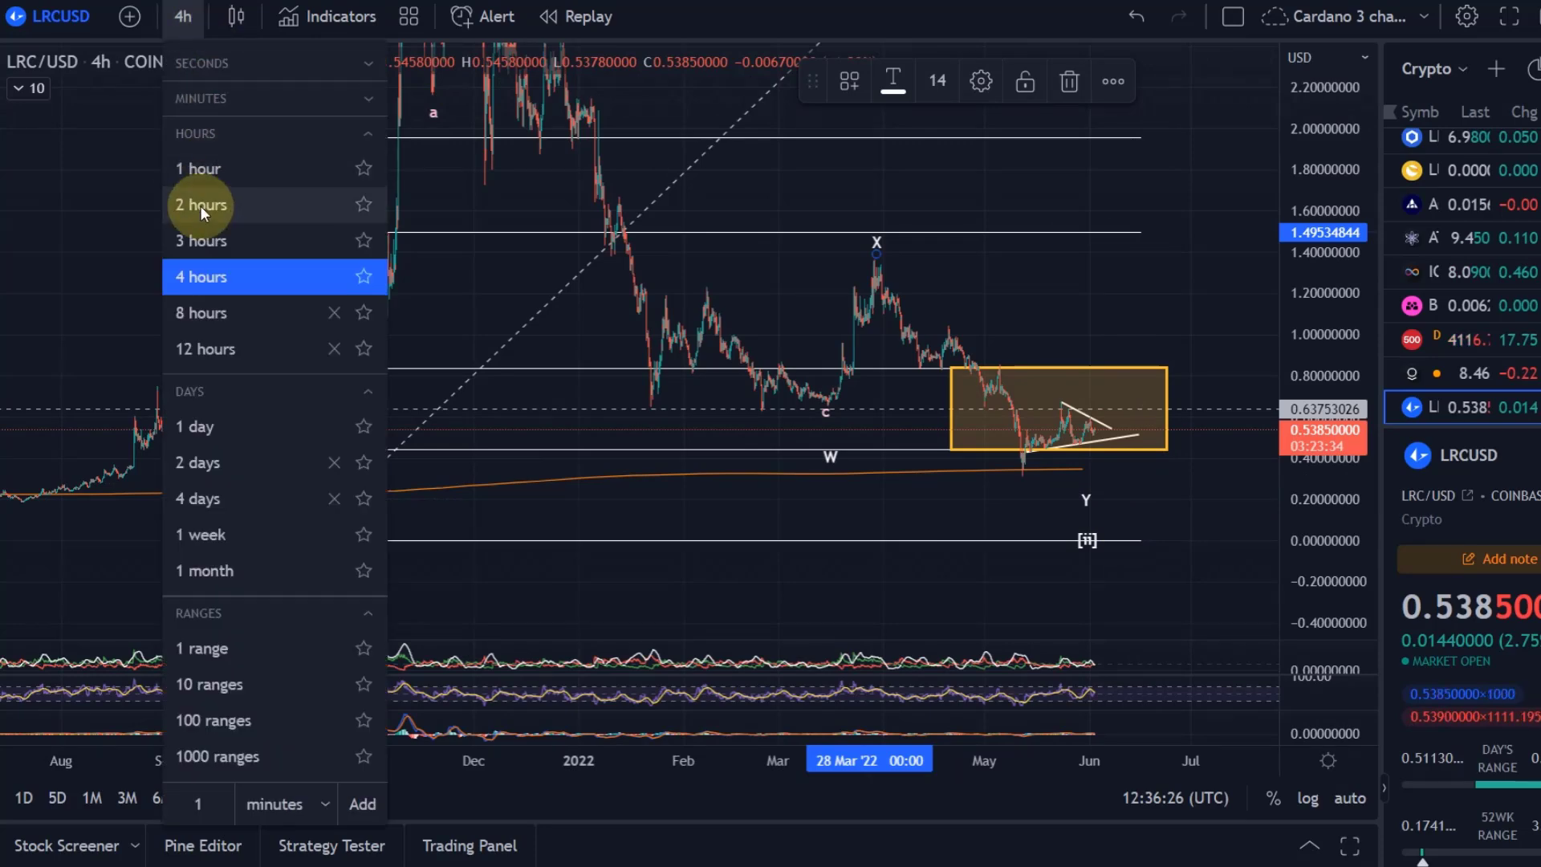
Switch the chart to the 1 day interval and show the price history back to 2018
{"action": "left_click", "coordinate": [201, 424]}
{"action": "left_click_drag", "start_coordinate": [1334, 142], "coordinate": [1356, 564]}
{"action": "left_click_drag", "start_coordinate": [1192, 502], "coordinate": [1083, 546]}
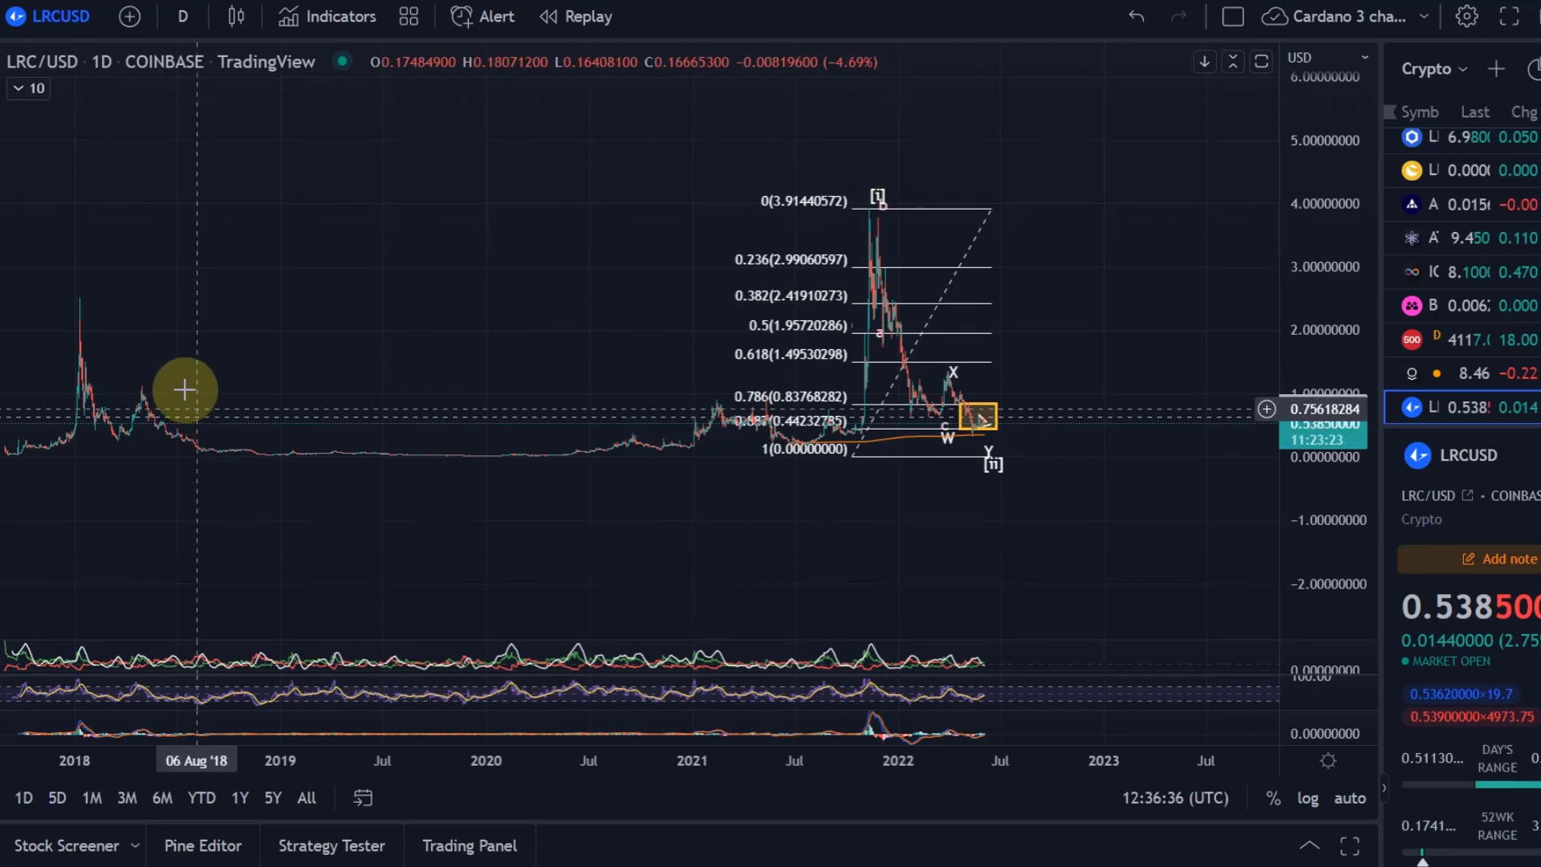
{"action": "mouse_move", "coordinate": [313, 297]}
{"action": "left_mouse_down"}
{"action": "mouse_move", "coordinate": [673, 330]}
{"action": "mouse_move", "coordinate": [320, 351]}
{"action": "left_mouse_up"}
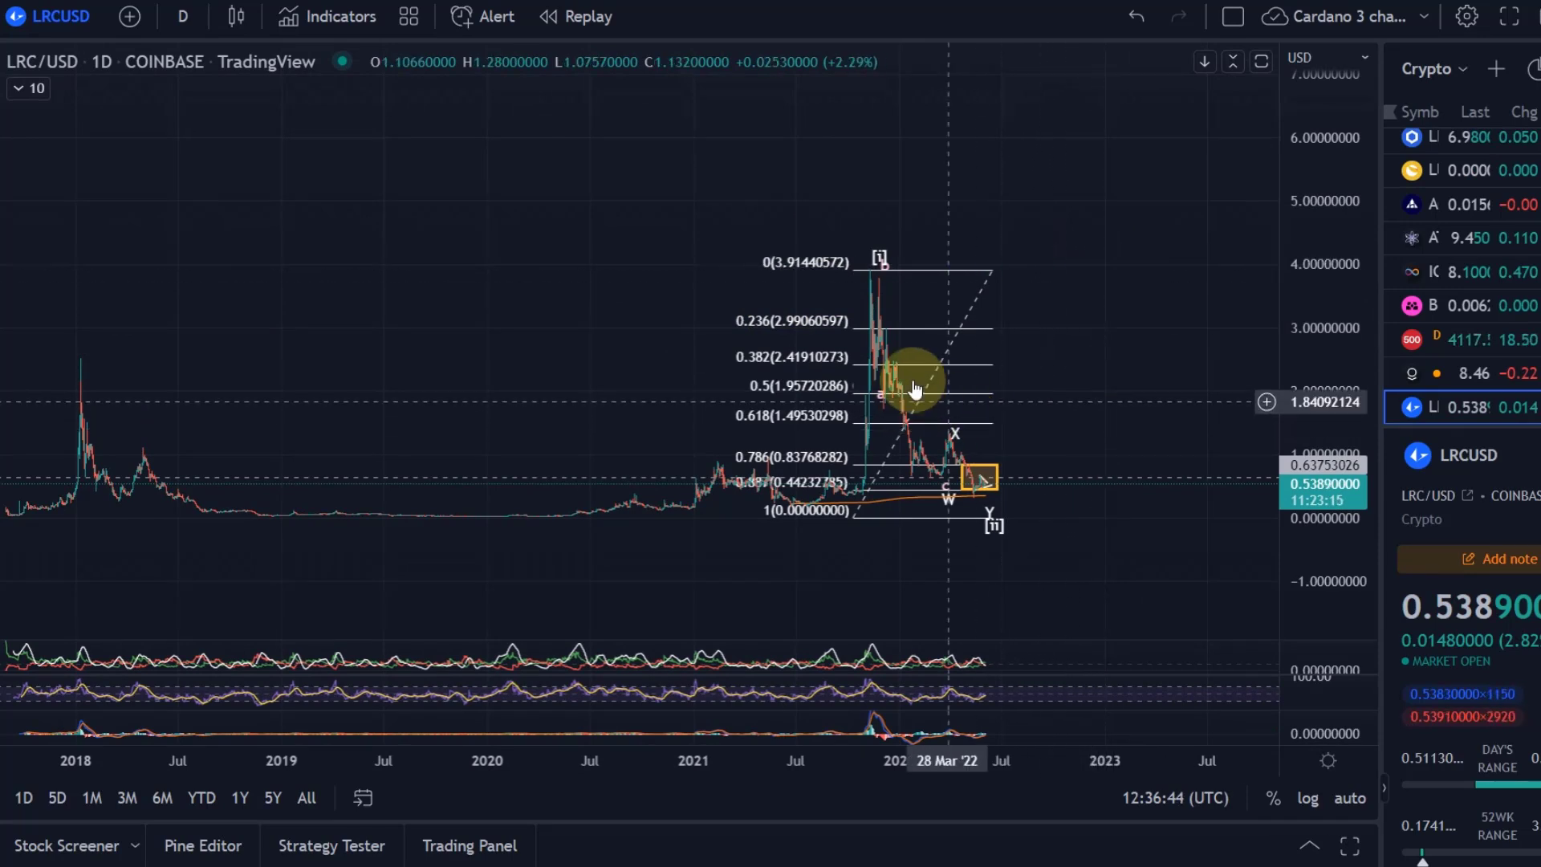
Draw a trend-based Fibonacci extension from about zero up to the 3.92 high and back down to about 0.31 in August 2023
{"action": "left_click", "coordinate": [4, 152]}
{"action": "left_click", "coordinate": [200, 69]}
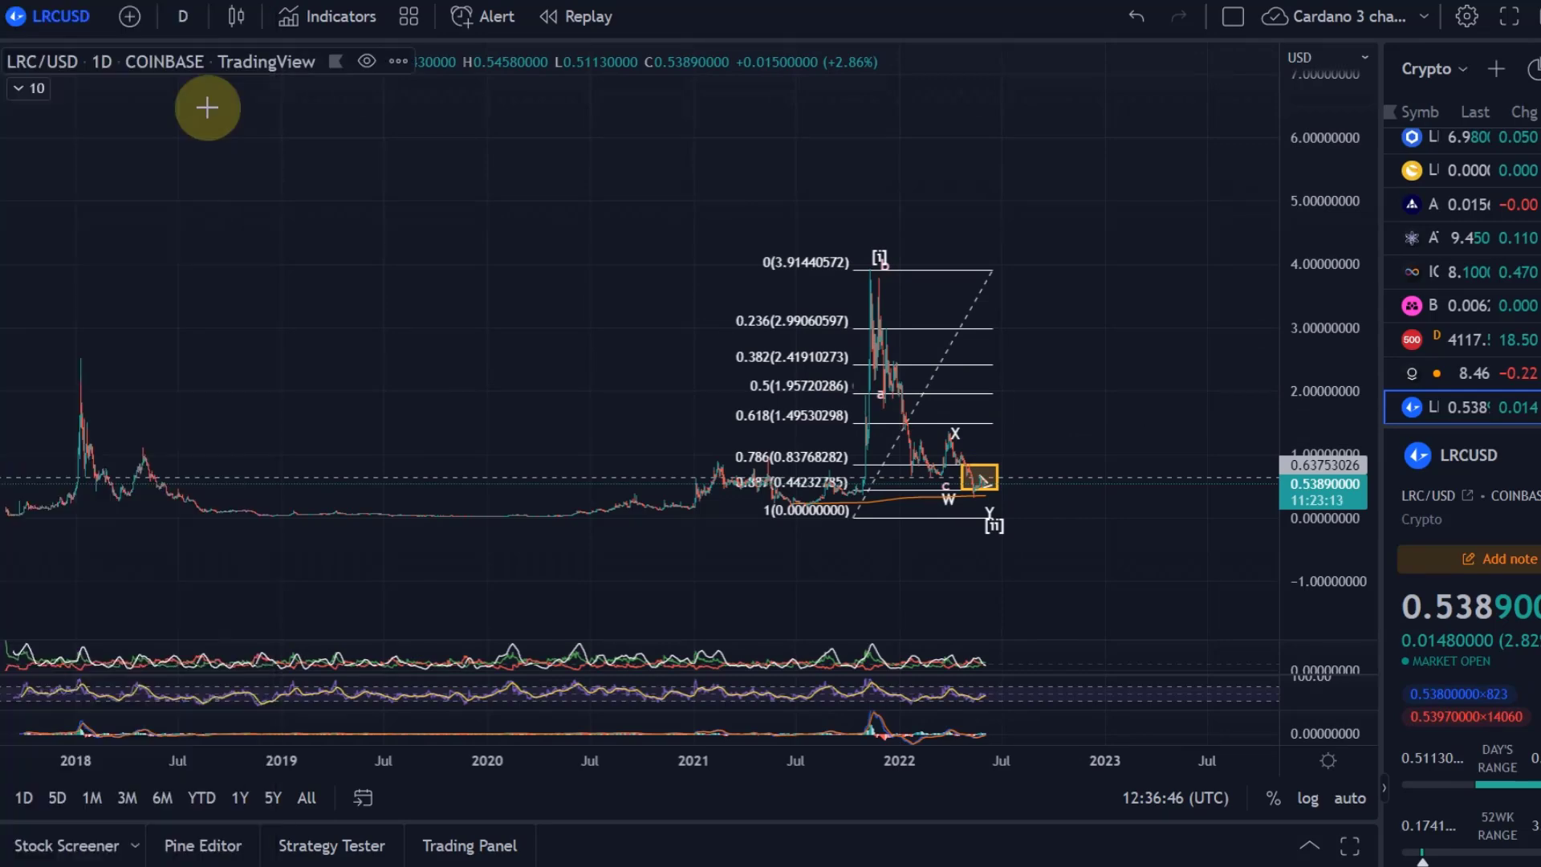
{"action": "left_click", "coordinate": [823, 517]}
{"action": "left_click_drag", "start_coordinate": [860, 430], "coordinate": [915, 267]}
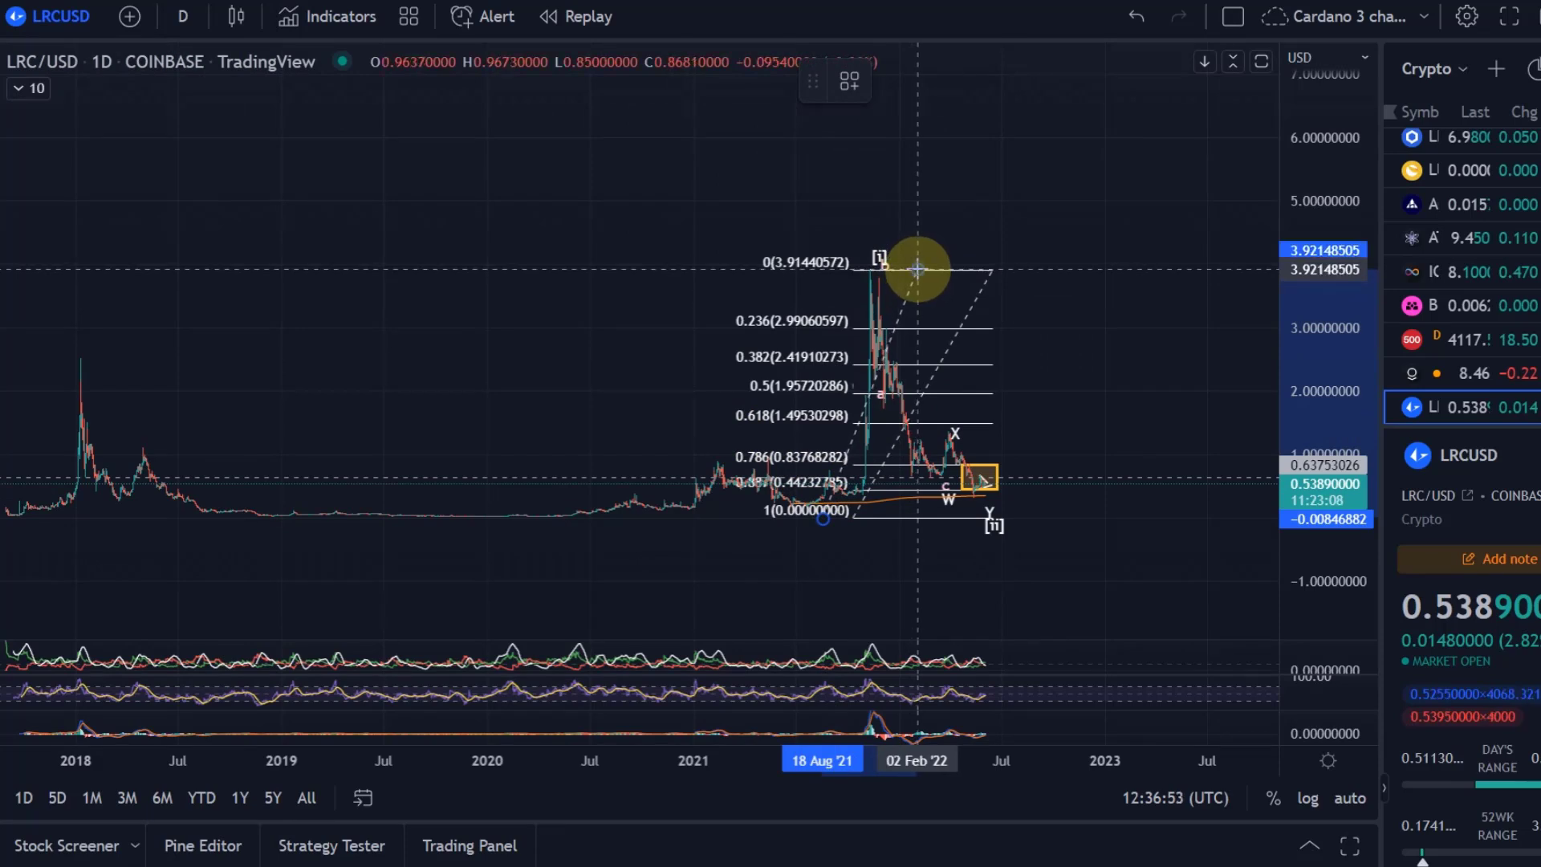
{"action": "left_click", "coordinate": [918, 269]}
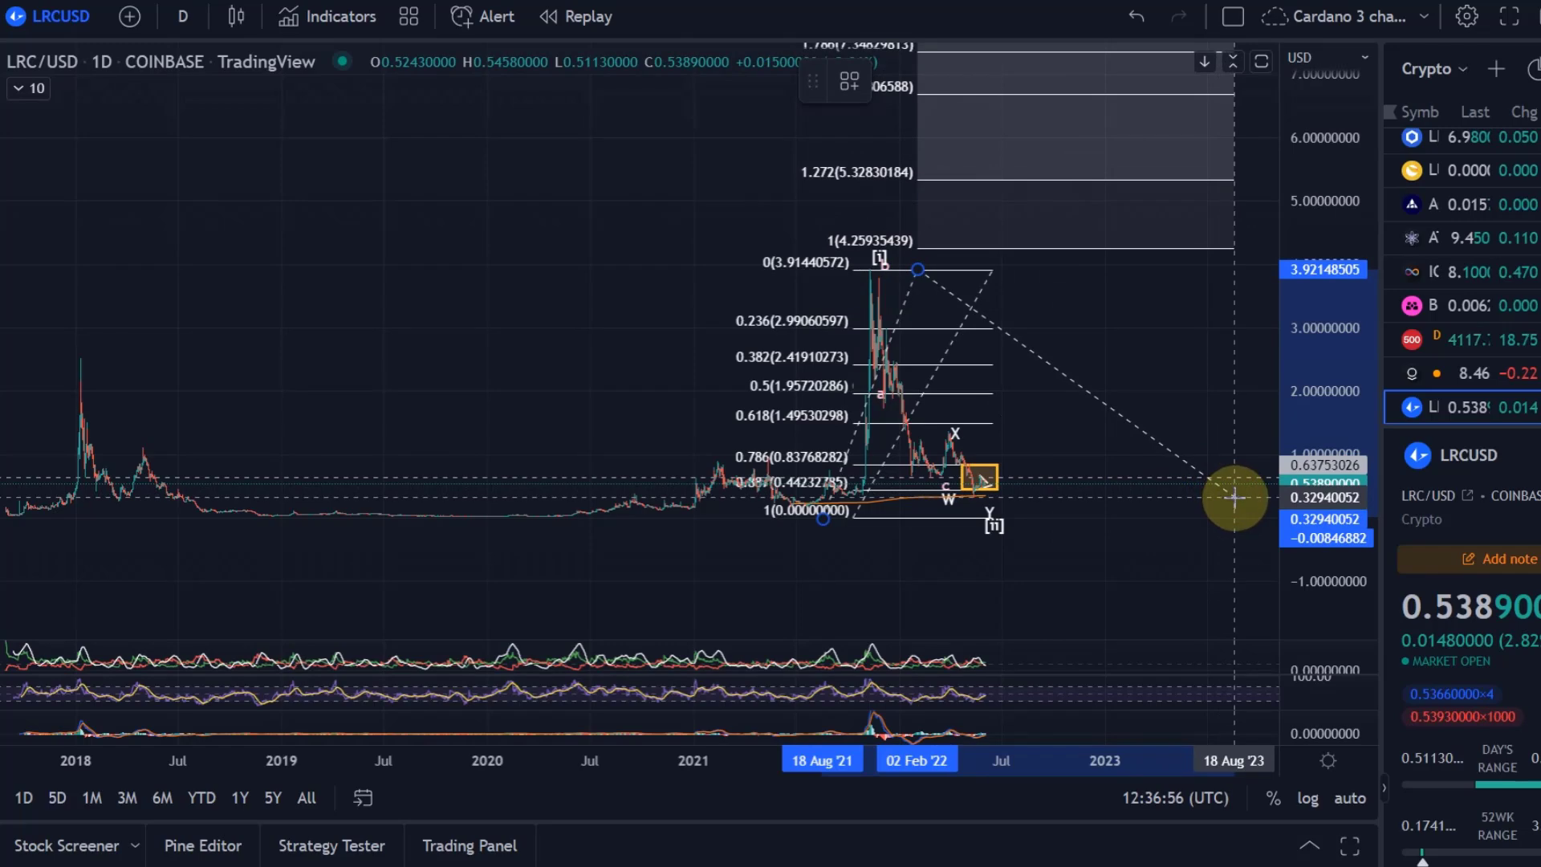
{"action": "left_click", "coordinate": [1237, 498]}
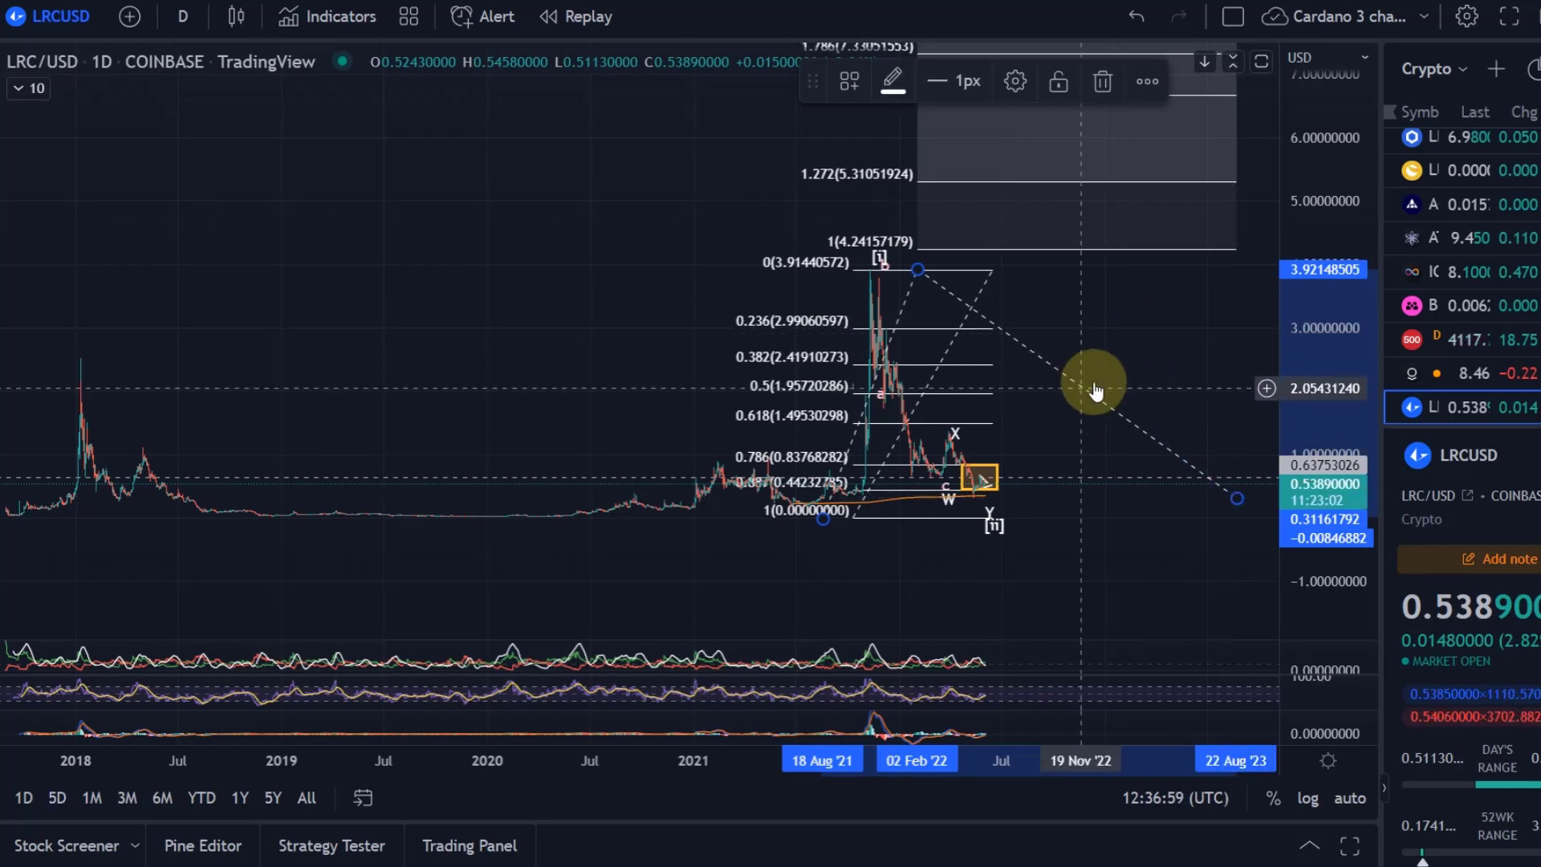
Review the upside targets of the Fibonacci extension and delete it from the chart
{"action": "left_click_drag", "start_coordinate": [1163, 320], "coordinate": [1124, 396]}
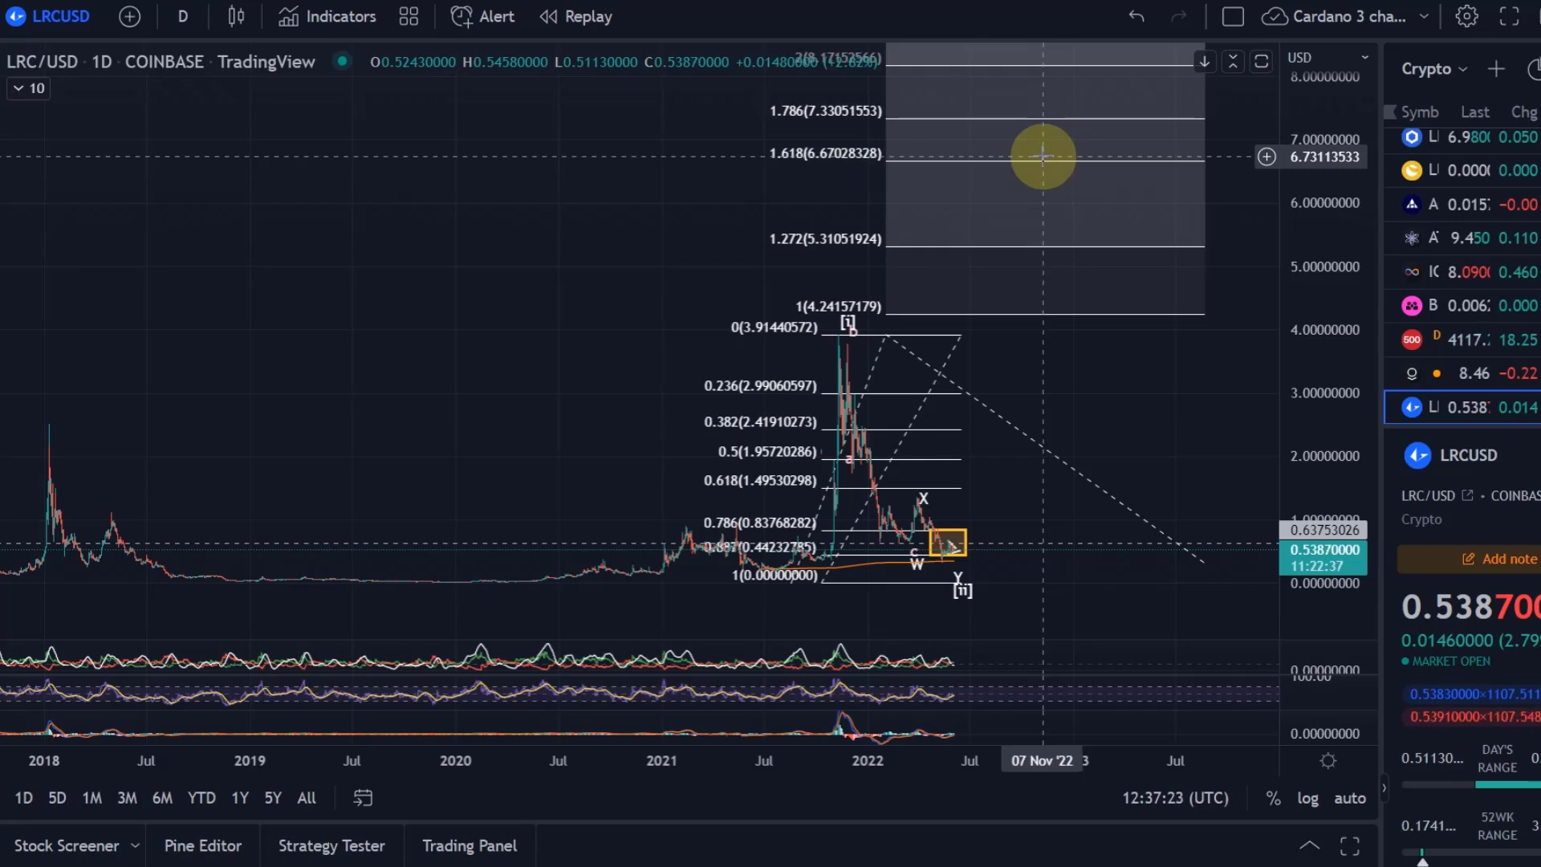
{"action": "left_click", "coordinate": [1082, 321]}
{"action": "key", "text": "Delete"}
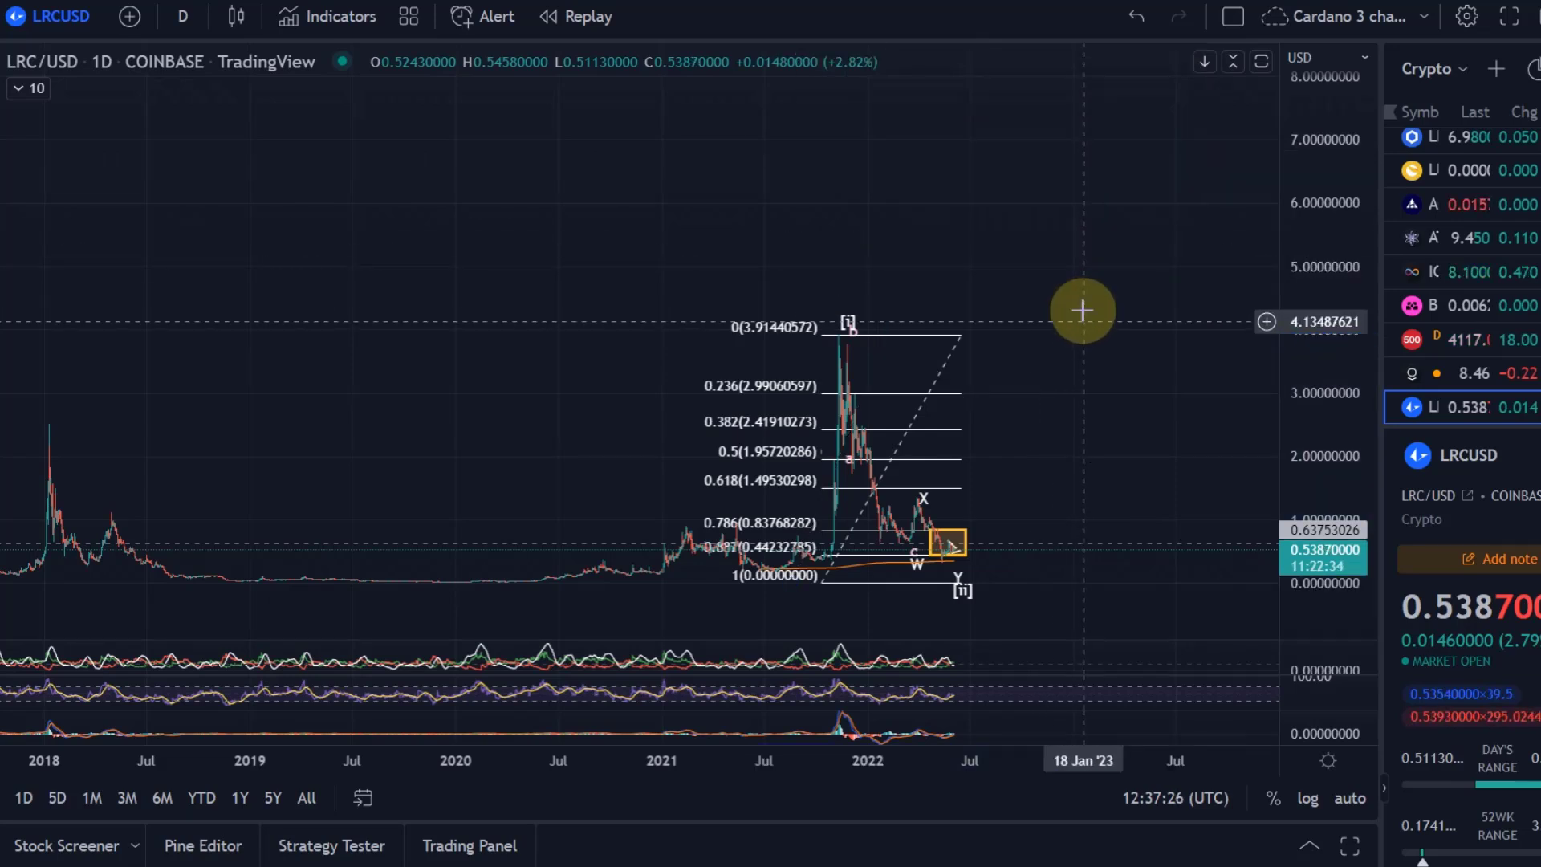
Switch the chart to the 4 days interval
{"action": "scroll", "coordinate": [1130, 383], "scroll_direction": "down", "scroll_amount": 3}
{"action": "scroll", "coordinate": [1083, 388], "scroll_direction": "up", "scroll_amount": 3}
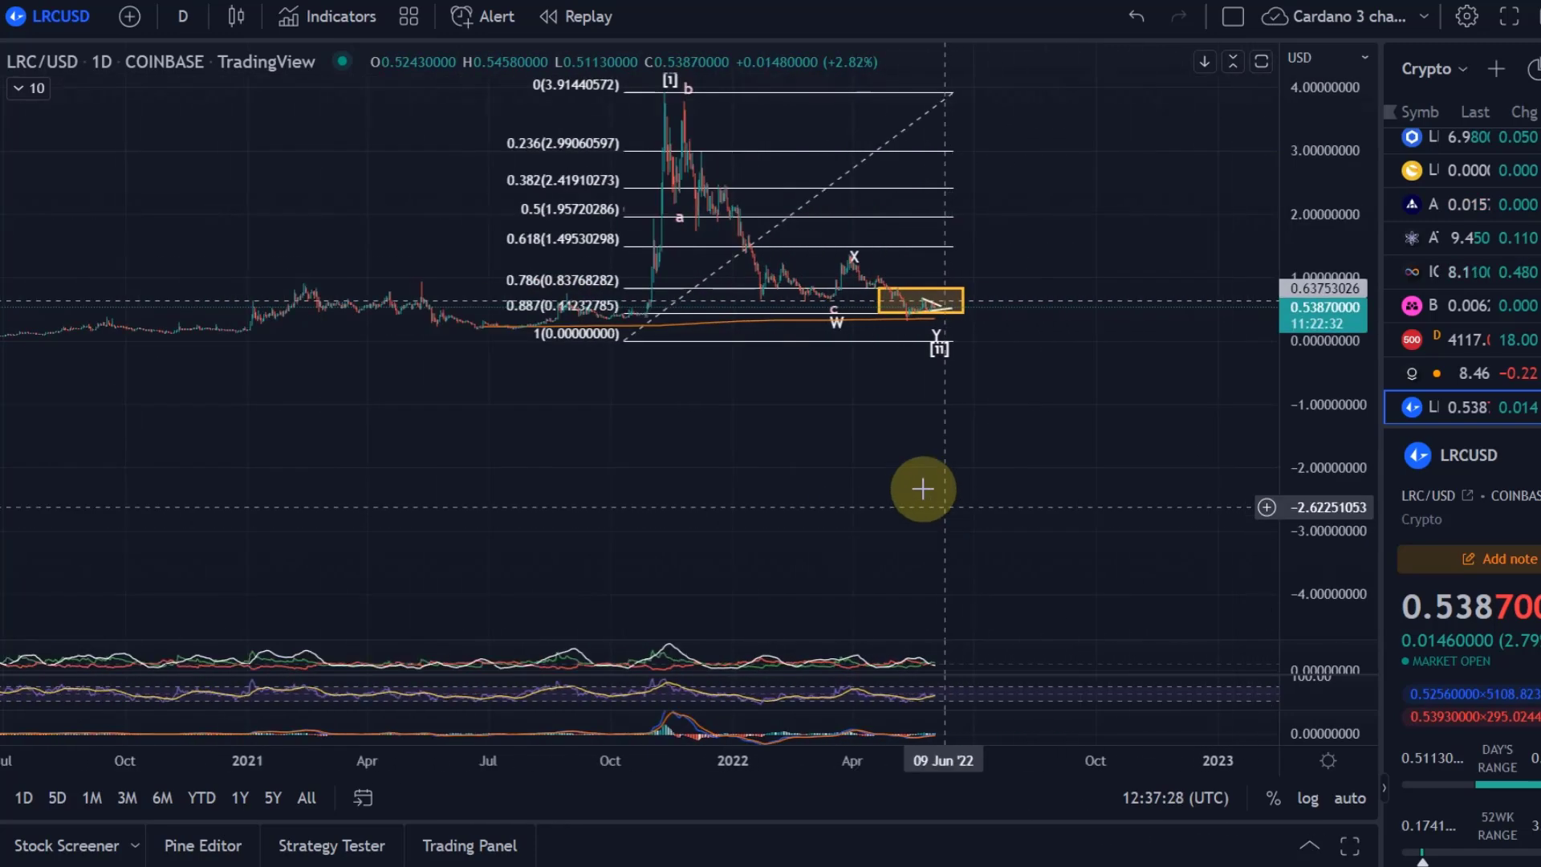
{"action": "left_click", "coordinate": [183, 17]}
{"action": "left_click", "coordinate": [239, 497]}
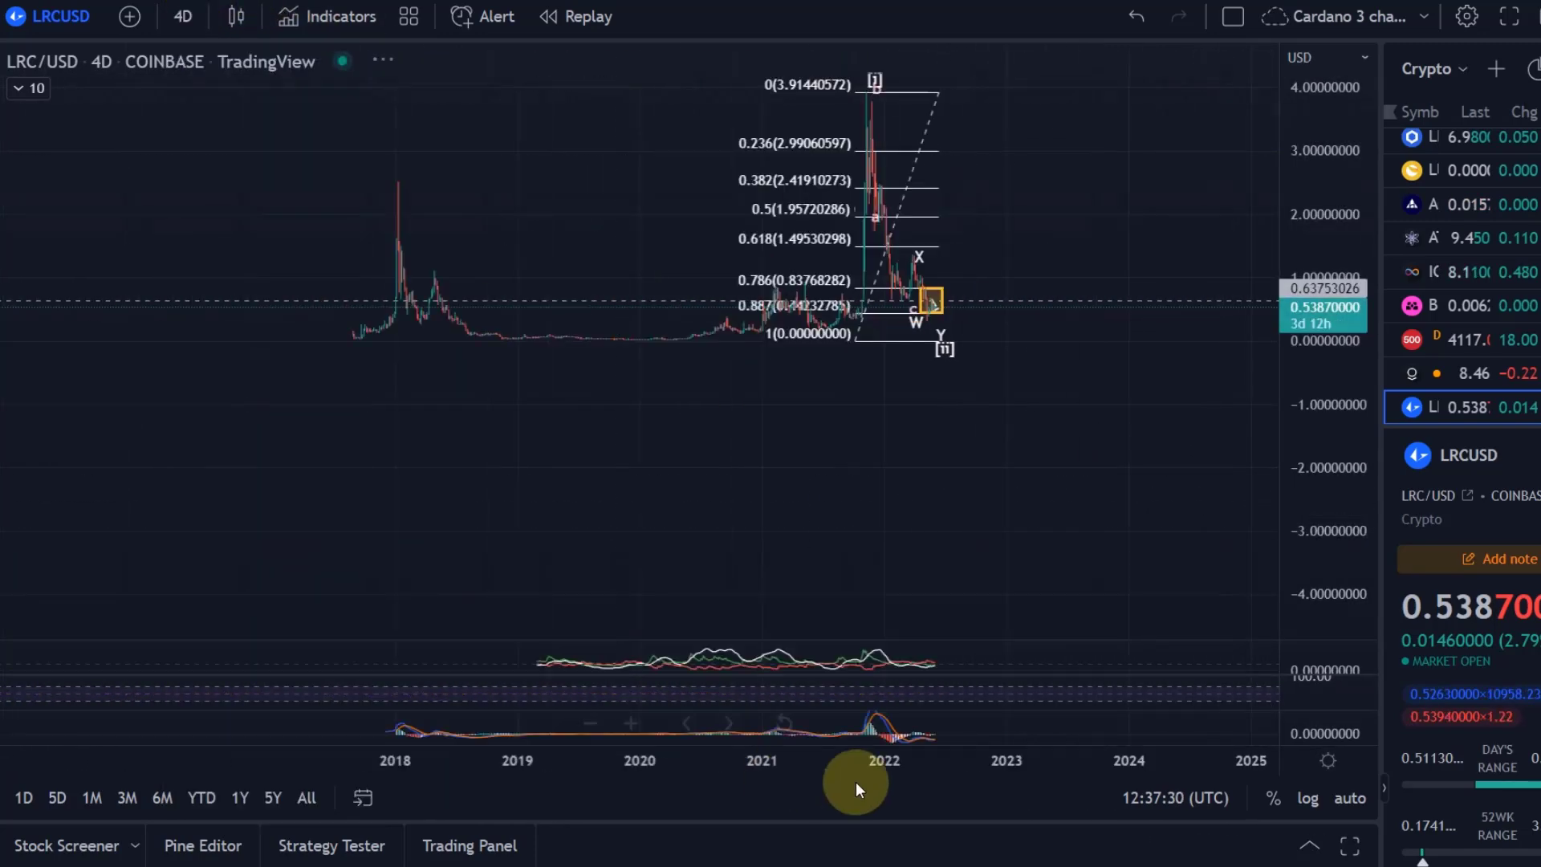
Enlarge the first indicator pane below the price to examine its lines, and give that space to the RSI pane
{"action": "scroll", "coordinate": [993, 454], "scroll_direction": "up", "scroll_amount": 5}
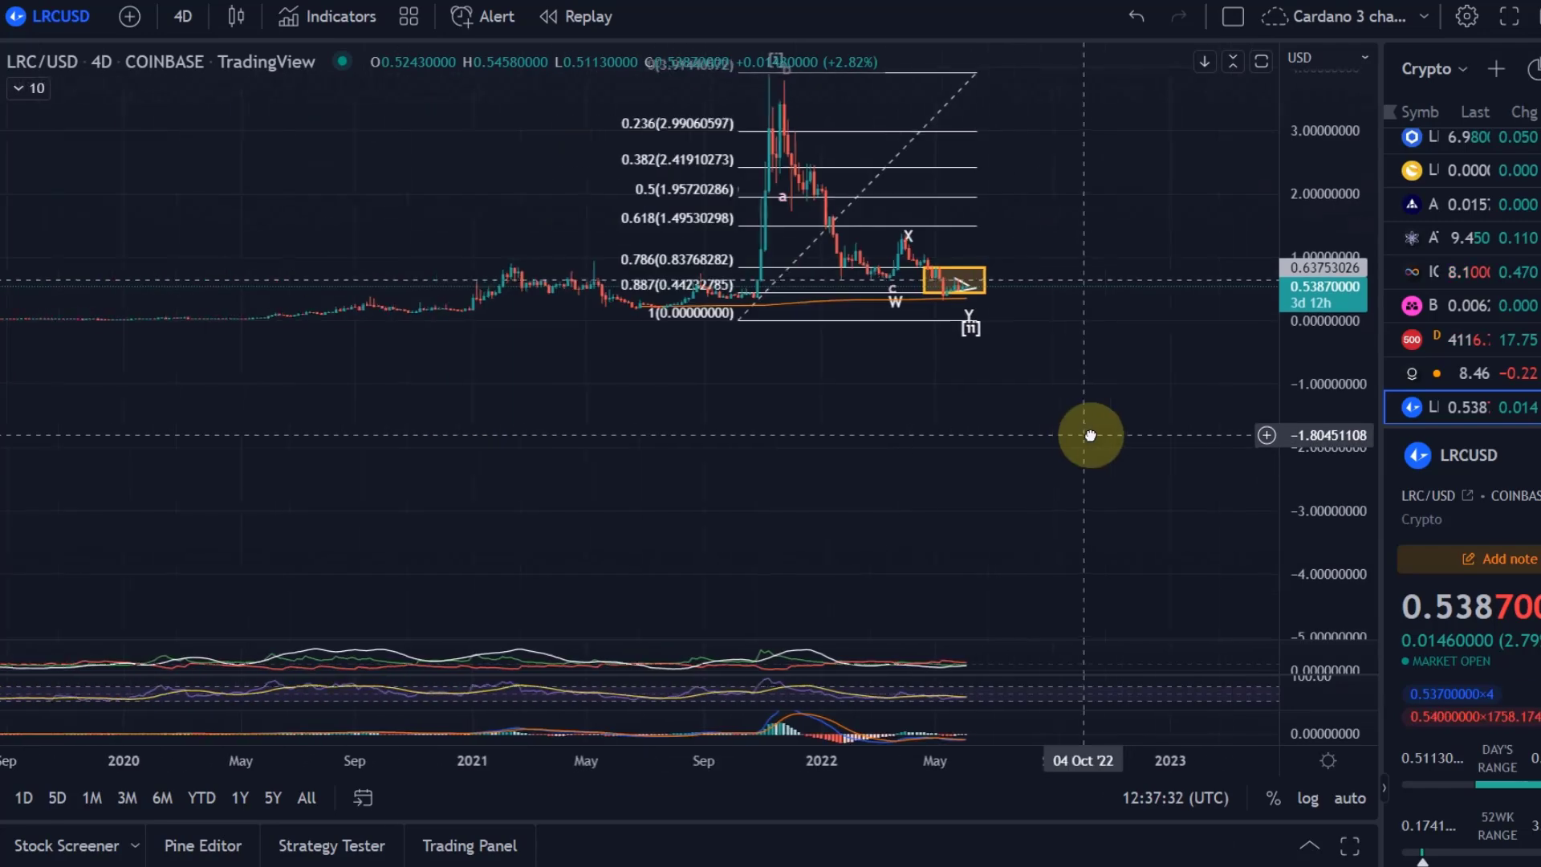
{"action": "left_click_drag", "start_coordinate": [1193, 313], "coordinate": [1231, 492]}
{"action": "left_click_drag", "start_coordinate": [1324, 482], "coordinate": [1335, 306]}
{"action": "left_click_drag", "start_coordinate": [1236, 386], "coordinate": [1253, 365]}
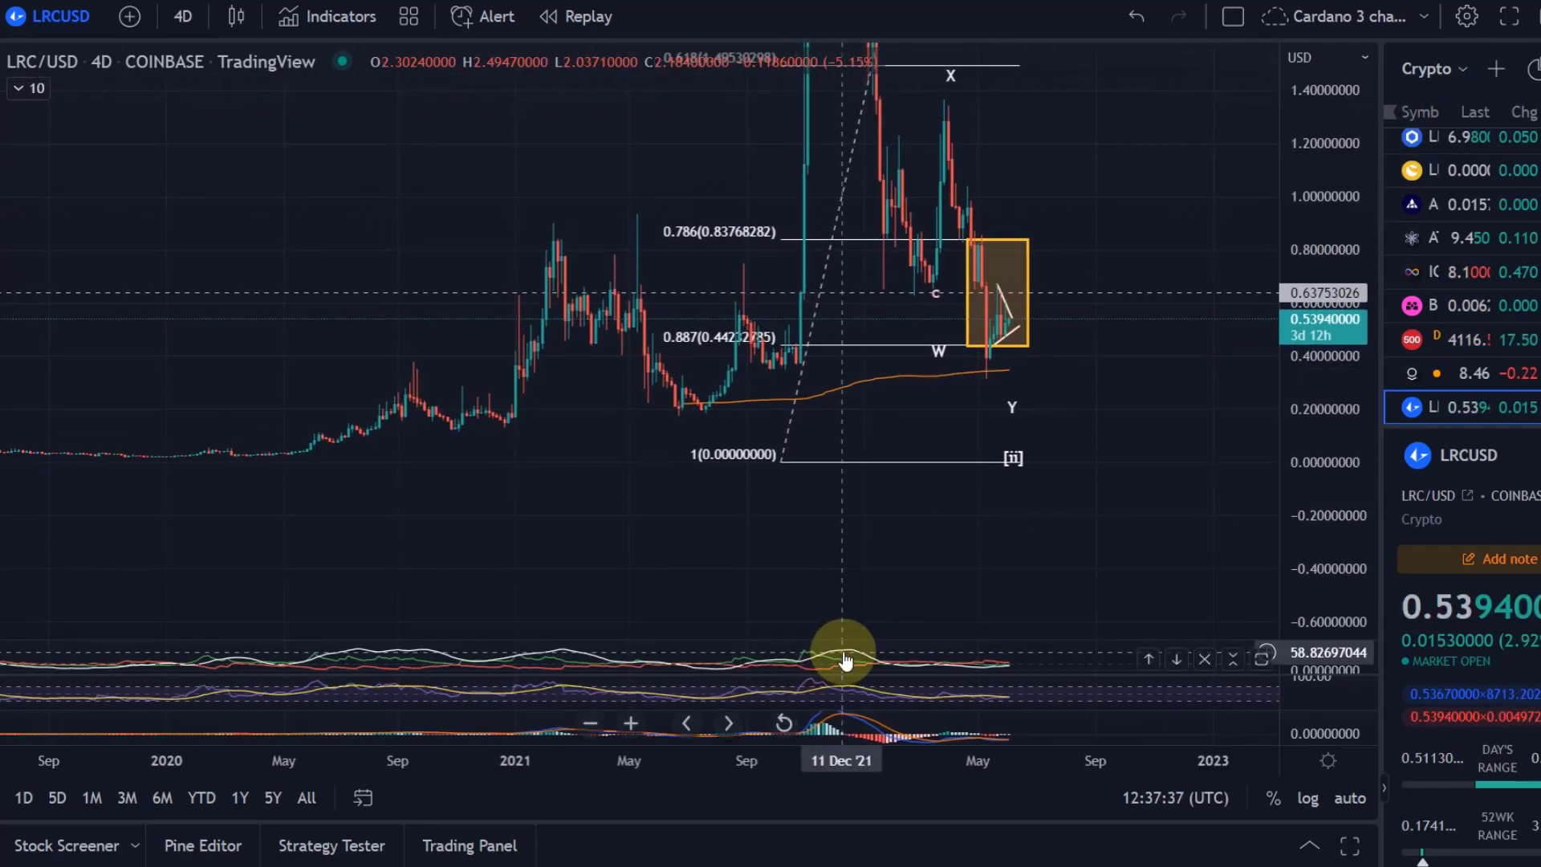
{"action": "left_click_drag", "start_coordinate": [849, 638], "coordinate": [918, 334]}
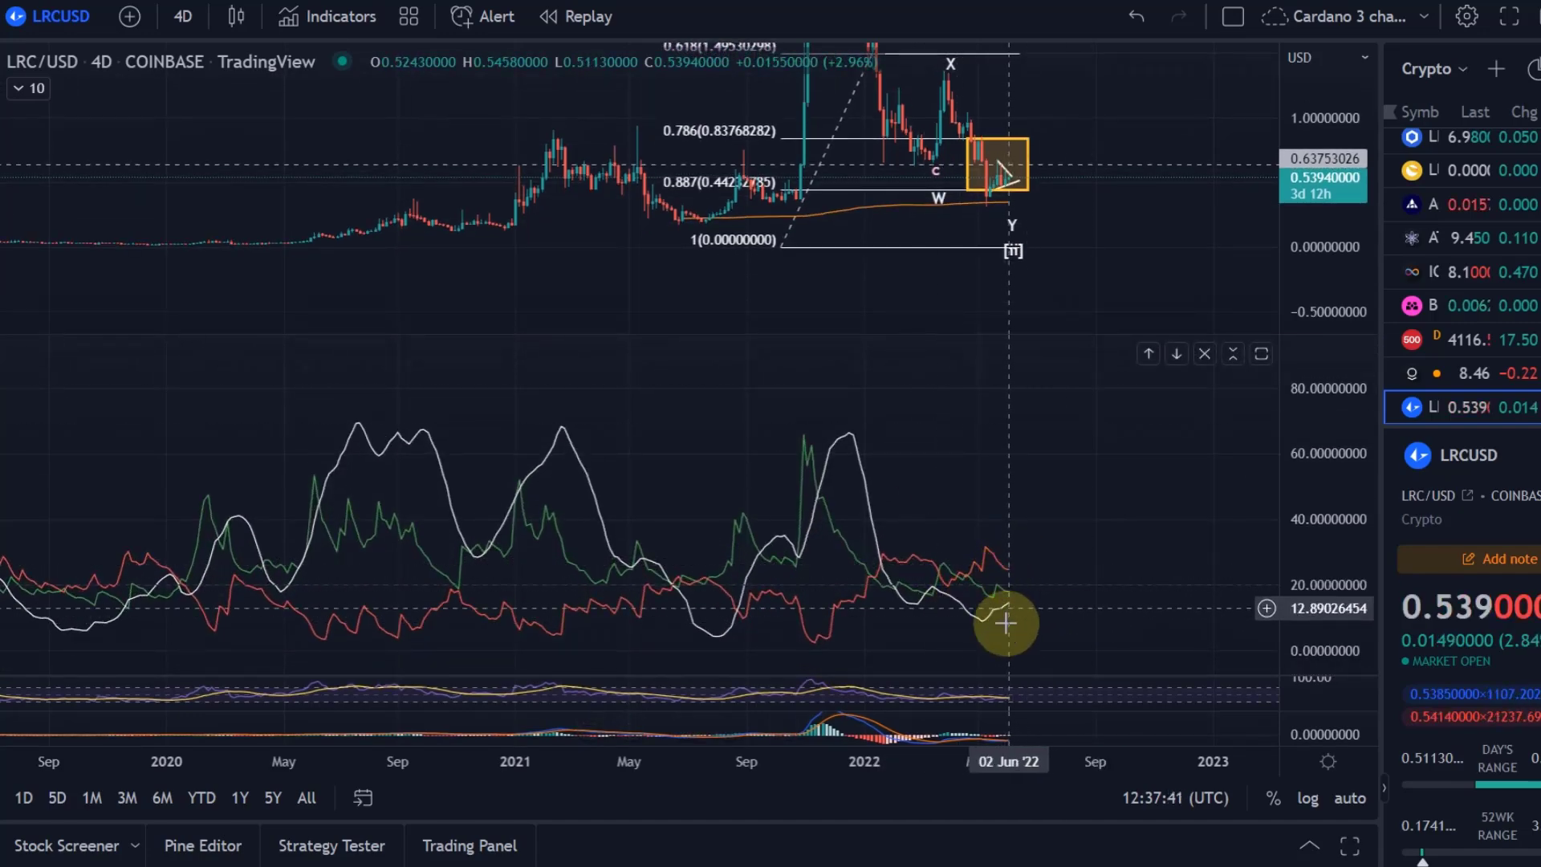
{"action": "left_click_drag", "start_coordinate": [1021, 671], "coordinate": [1235, 299]}
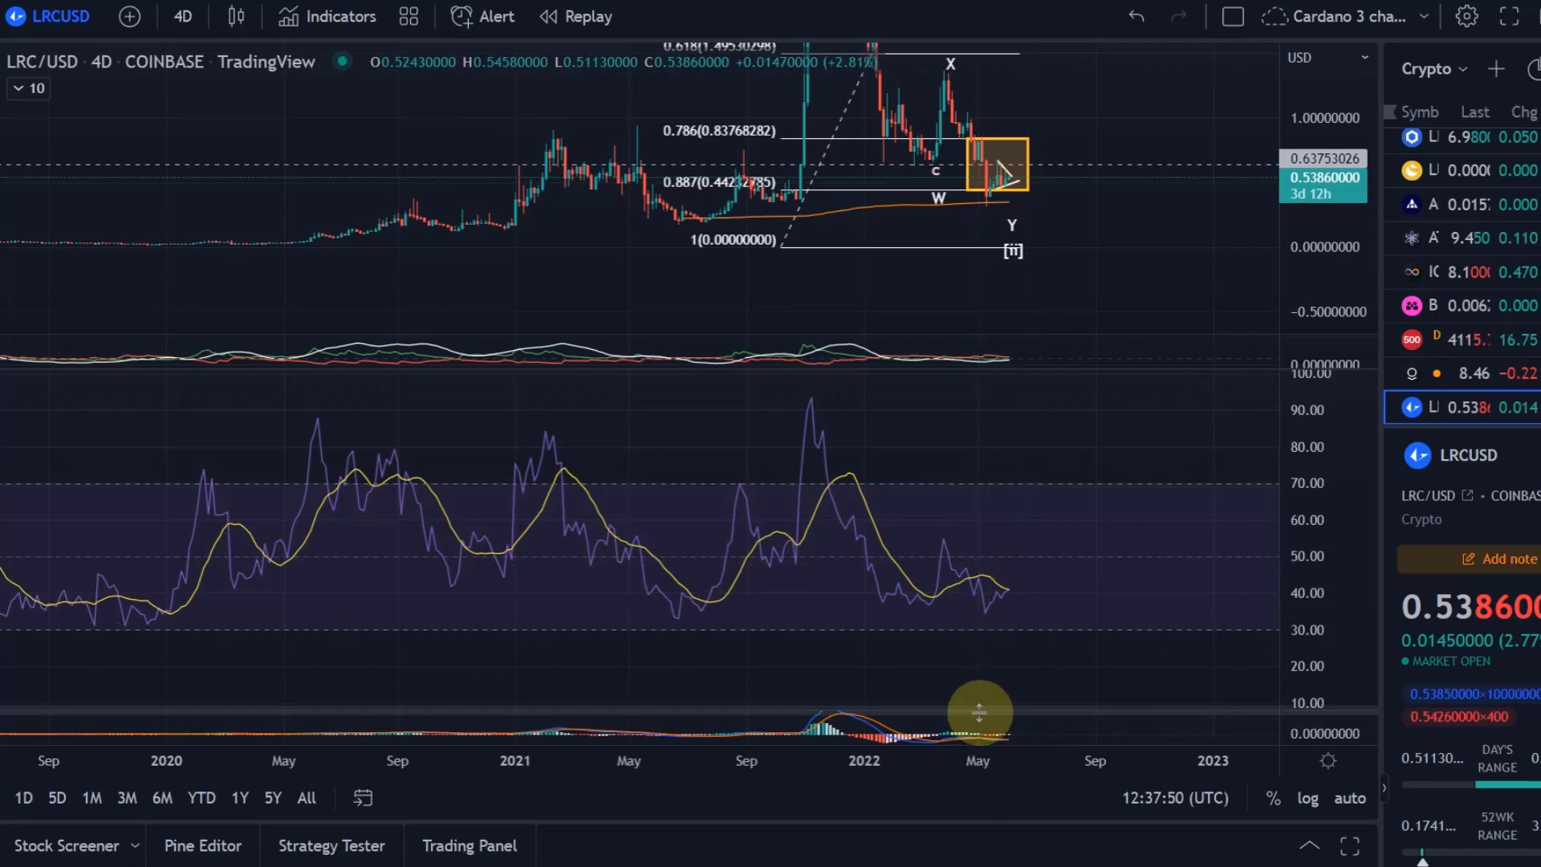
Enlarge the MACD pane at the expense of the RSI pane, and switch the chart to the 1 week interval
{"action": "left_click_drag", "start_coordinate": [980, 711], "coordinate": [994, 302]}
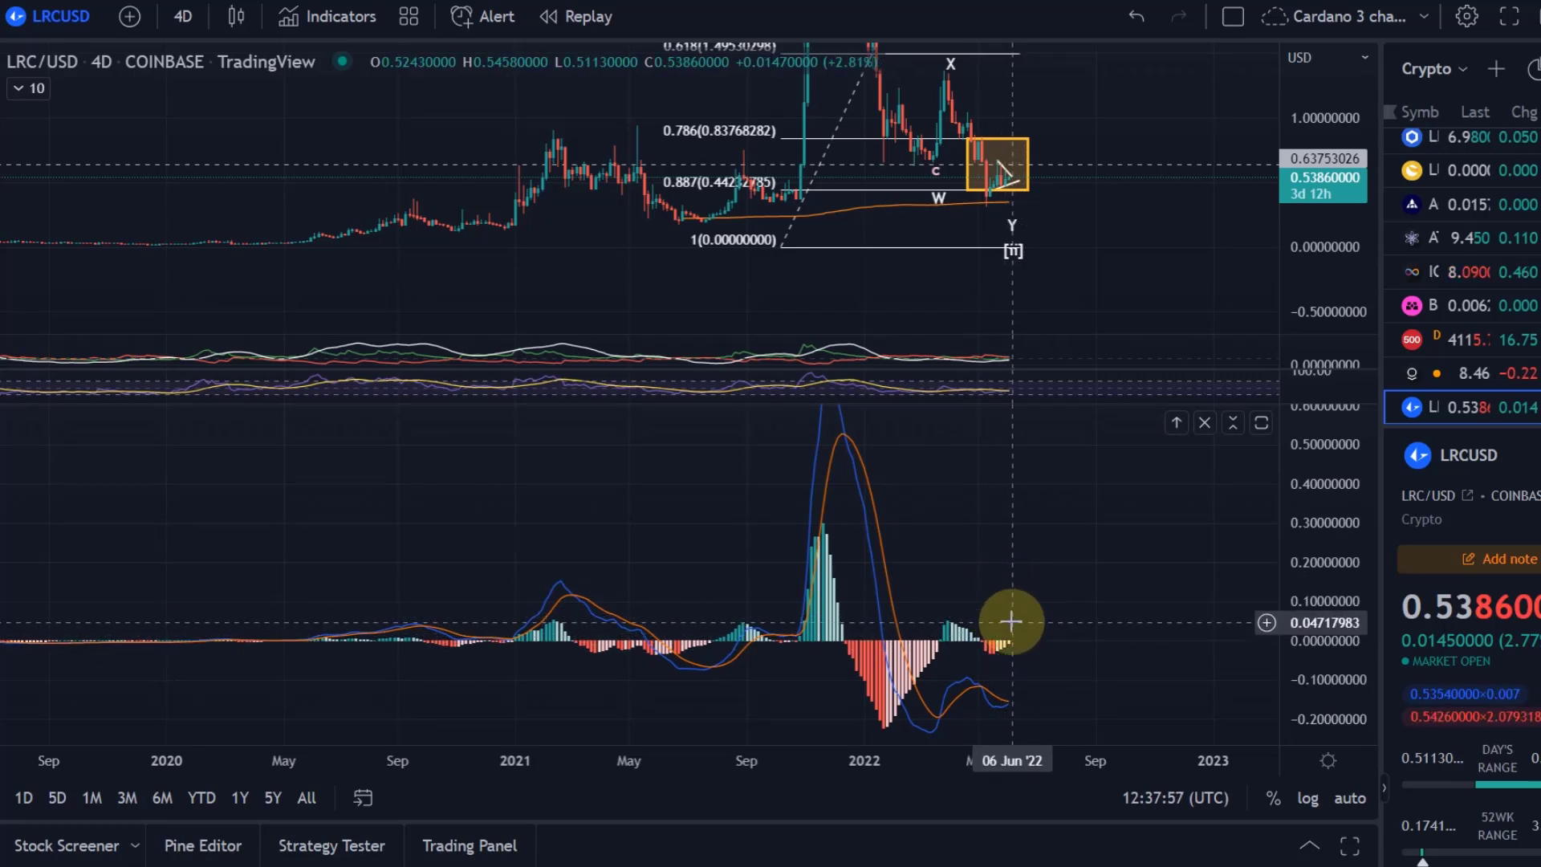
{"action": "left_click", "coordinate": [183, 17]}
{"action": "left_click", "coordinate": [219, 535]}
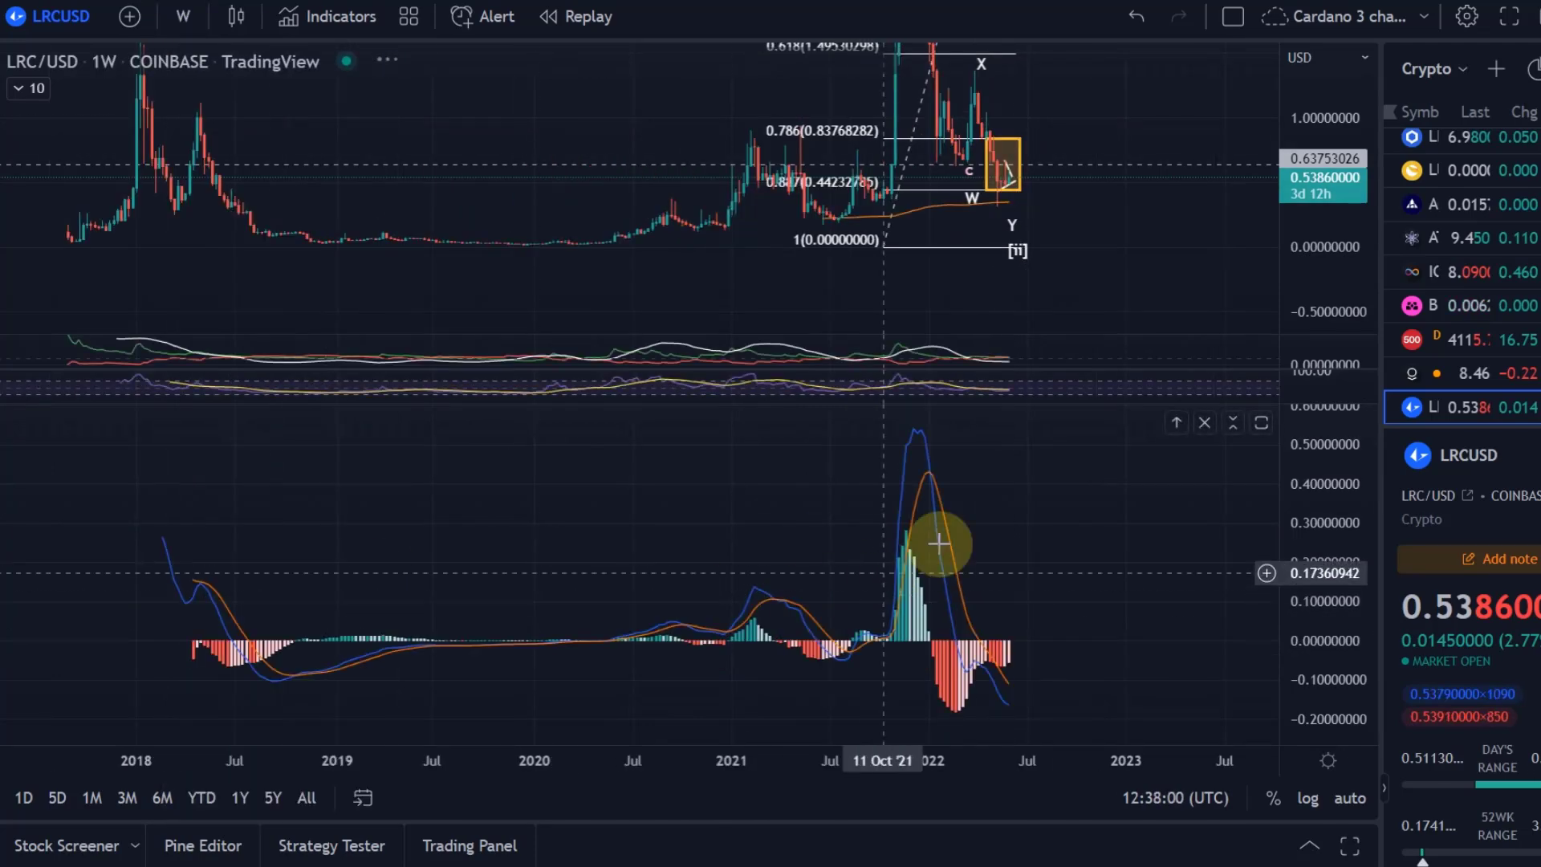
Enlarge the first indicator pane below the price and examine its red, green and white lines around the latest weekly candles
{"action": "left_click_drag", "start_coordinate": [957, 409], "coordinate": [963, 592]}
{"action": "left_click_drag", "start_coordinate": [936, 367], "coordinate": [927, 564]}
{"action": "scroll", "coordinate": [883, 532], "scroll_direction": "up", "scroll_amount": 5}
{"action": "left_click_drag", "start_coordinate": [787, 540], "coordinate": [1336, 12]}
{"action": "scroll", "coordinate": [954, 445], "scroll_direction": "up", "scroll_amount": 3}
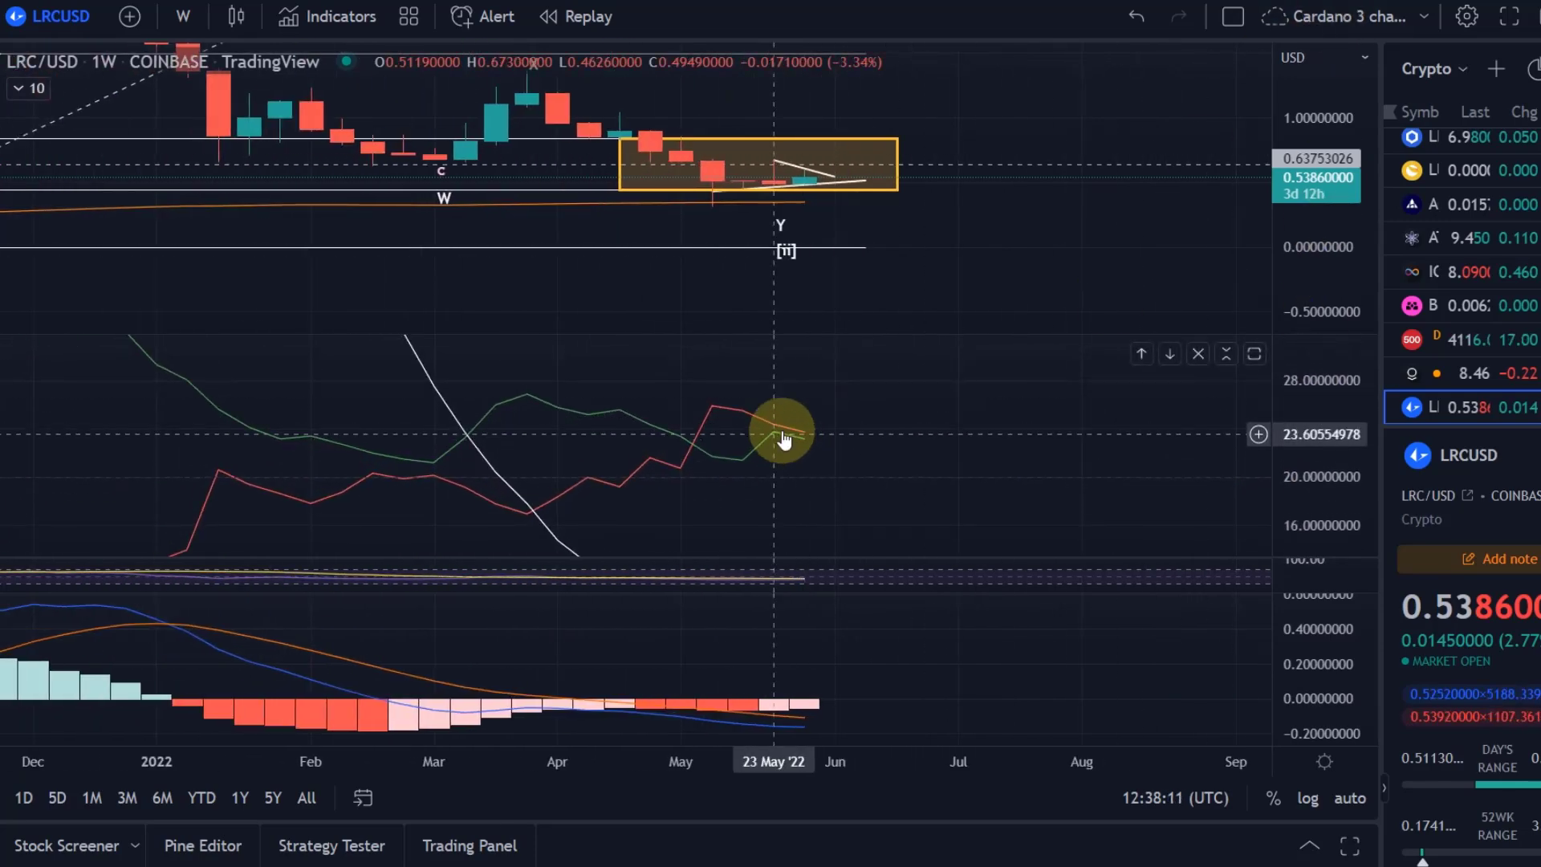
{"action": "left_click_drag", "start_coordinate": [1342, 469], "coordinate": [1365, 533]}
{"action": "scroll", "coordinate": [787, 505], "scroll_direction": "down", "scroll_amount": 6}
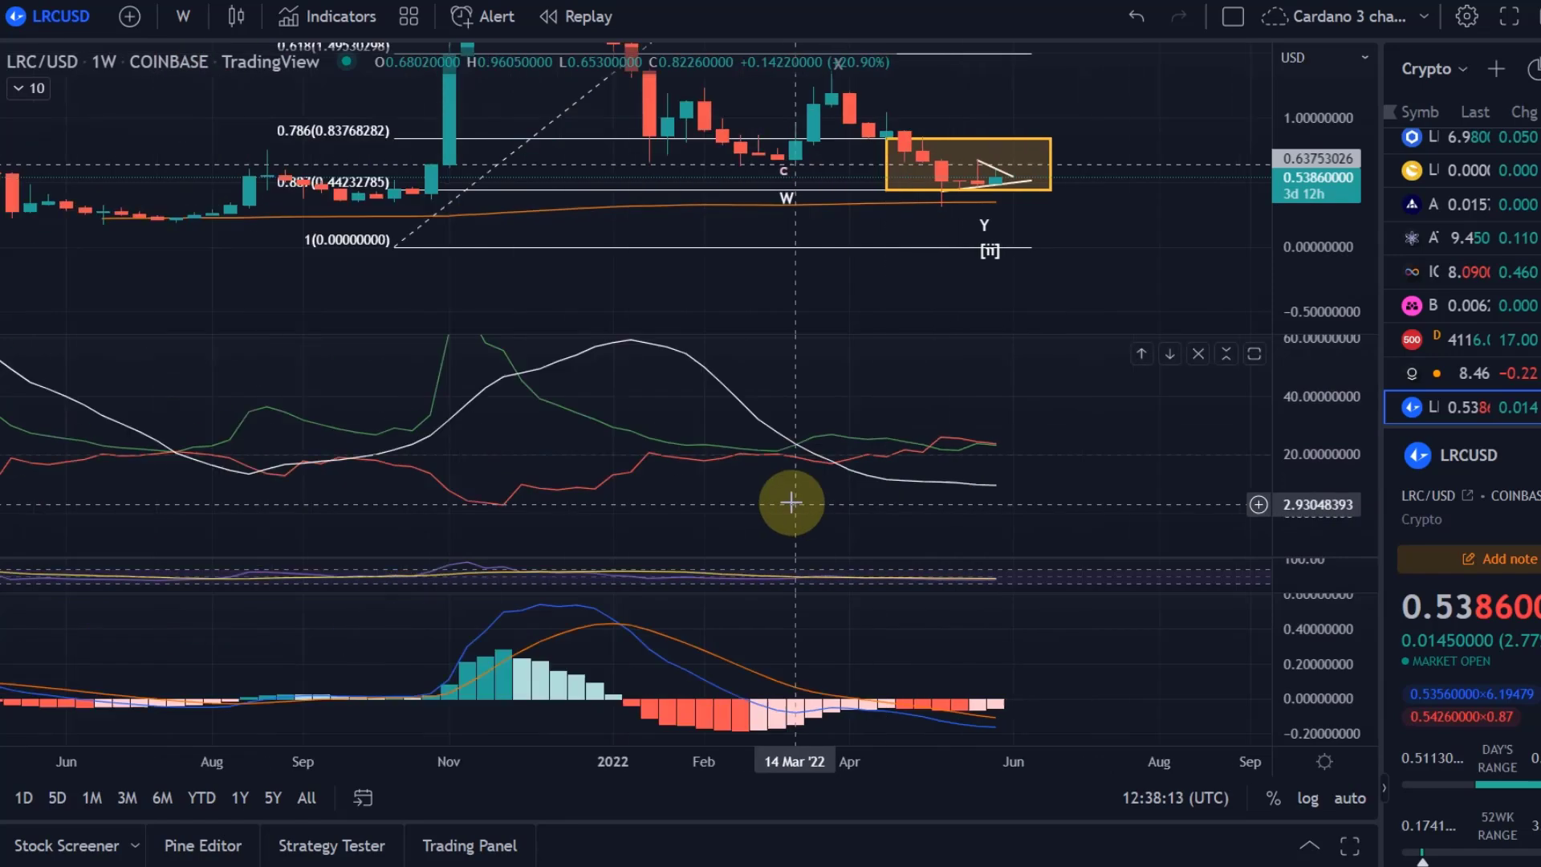
{"action": "left_click", "coordinate": [1134, 557]}
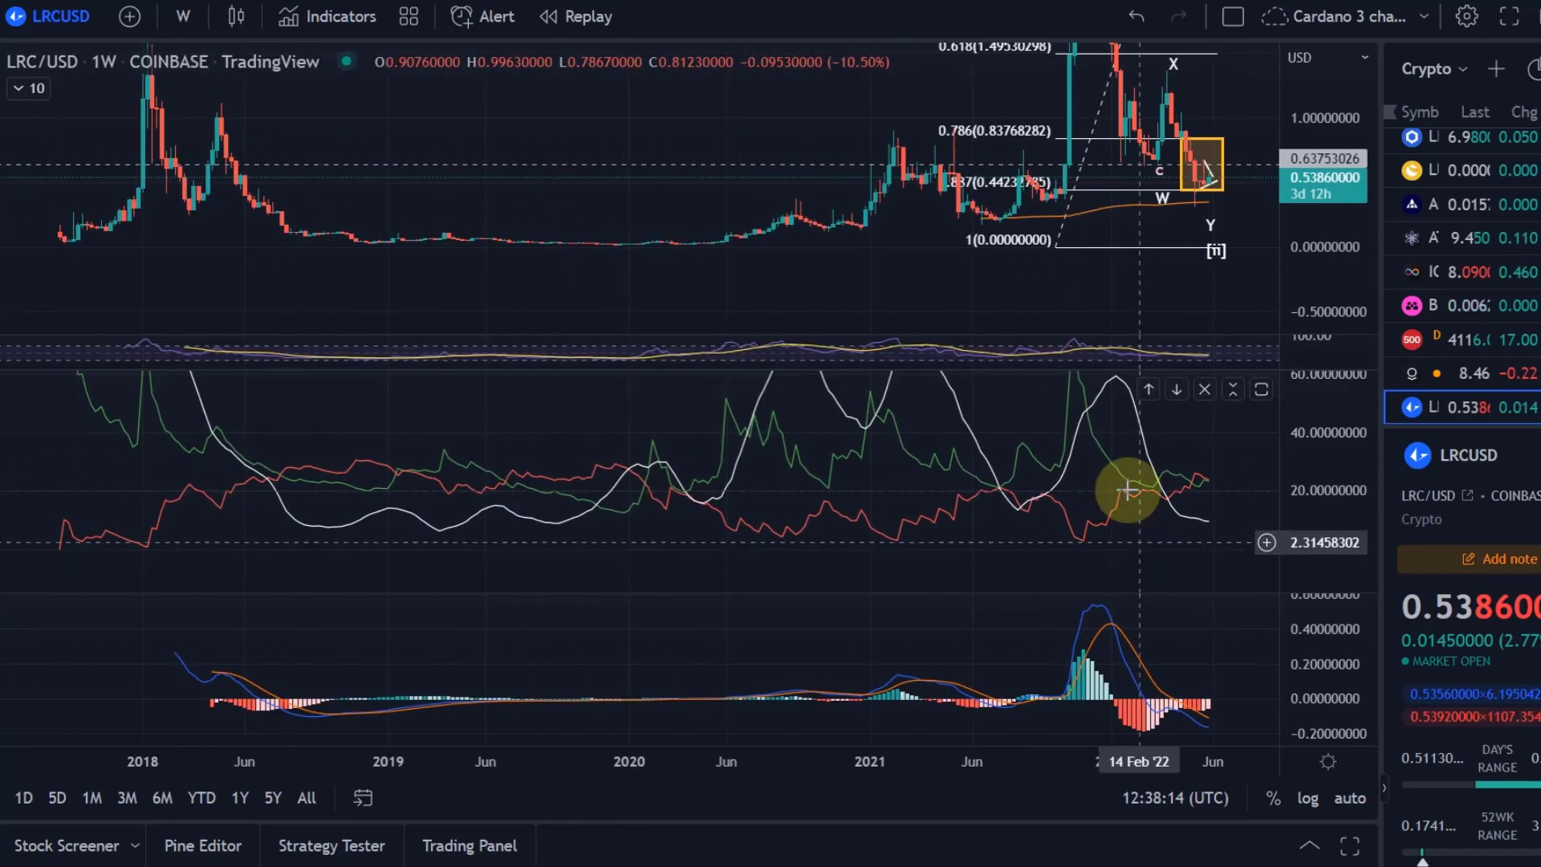
{"action": "left_click", "coordinate": [1183, 390]}
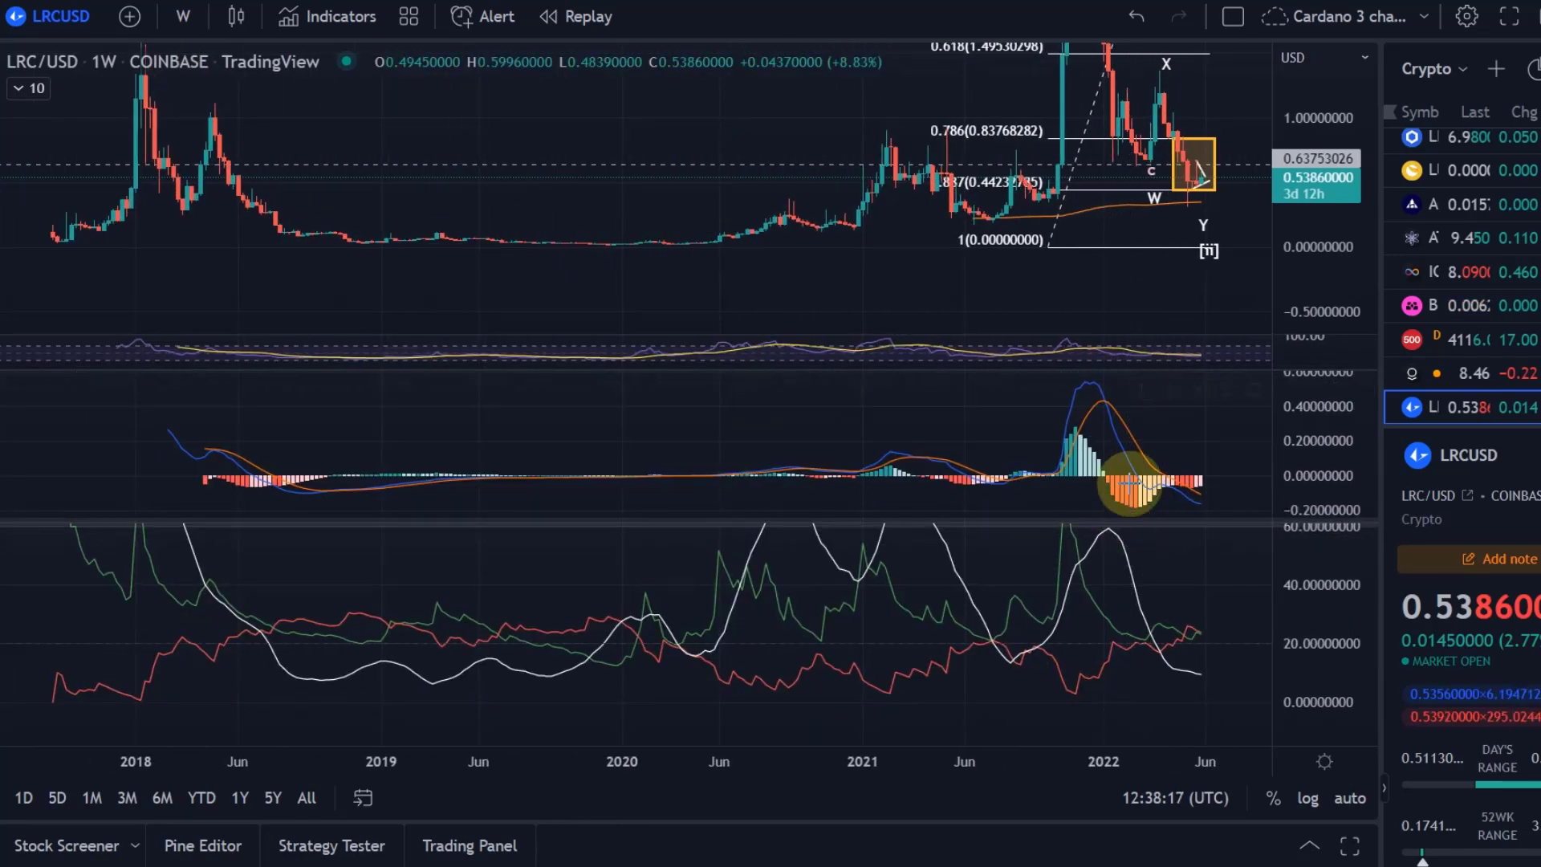
{"action": "left_click", "coordinate": [1172, 390]}
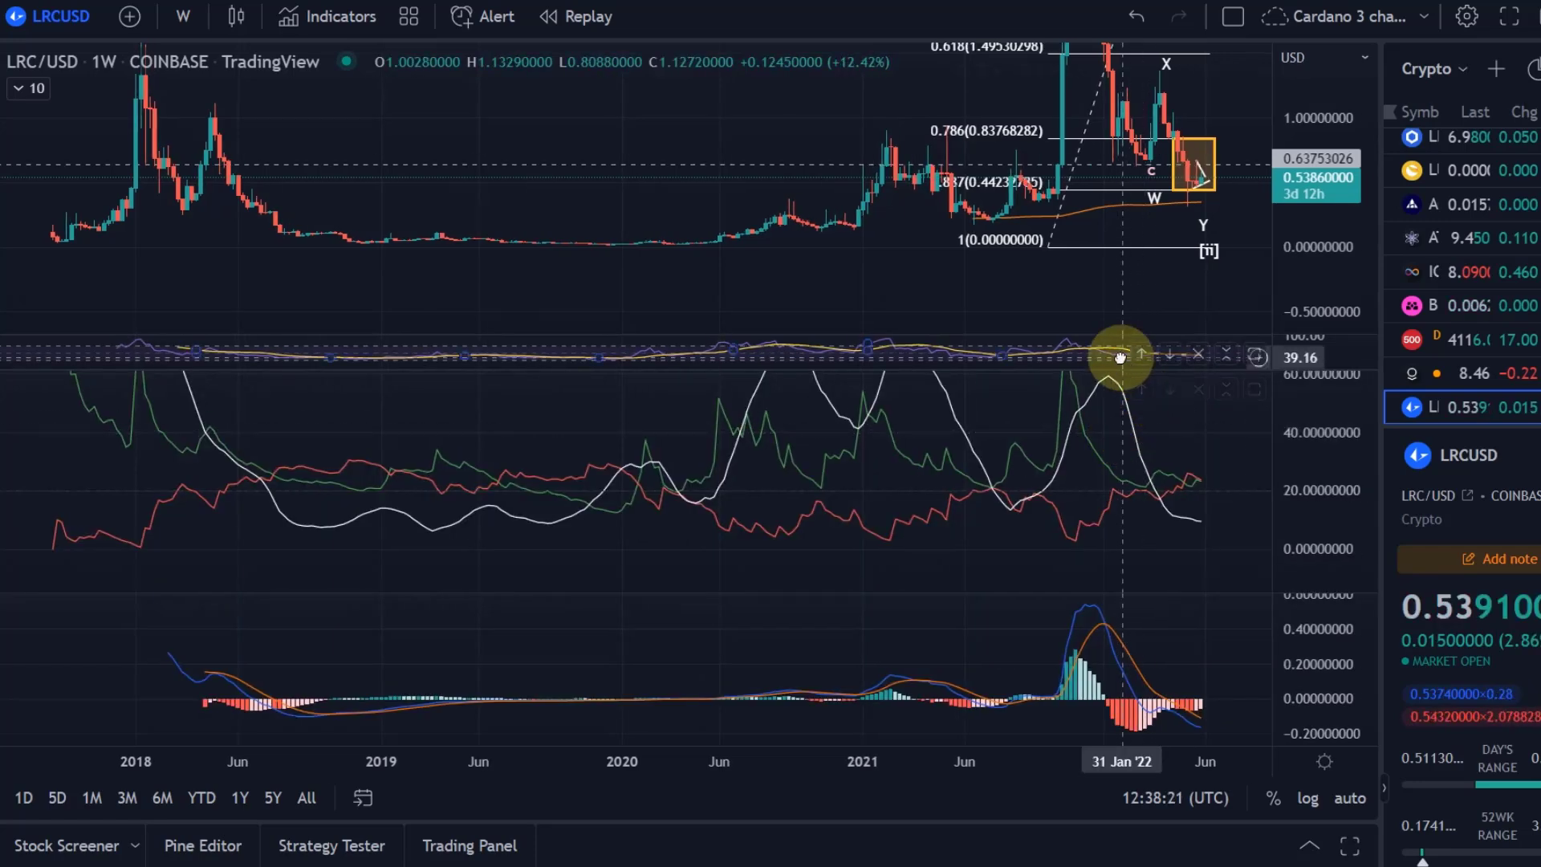
{"action": "left_click", "coordinate": [1169, 352]}
Give the first indicator pane's space to the RSI pane and examine its latest weekly values
{"action": "left_click_drag", "start_coordinate": [1098, 562], "coordinate": [1101, 365]}
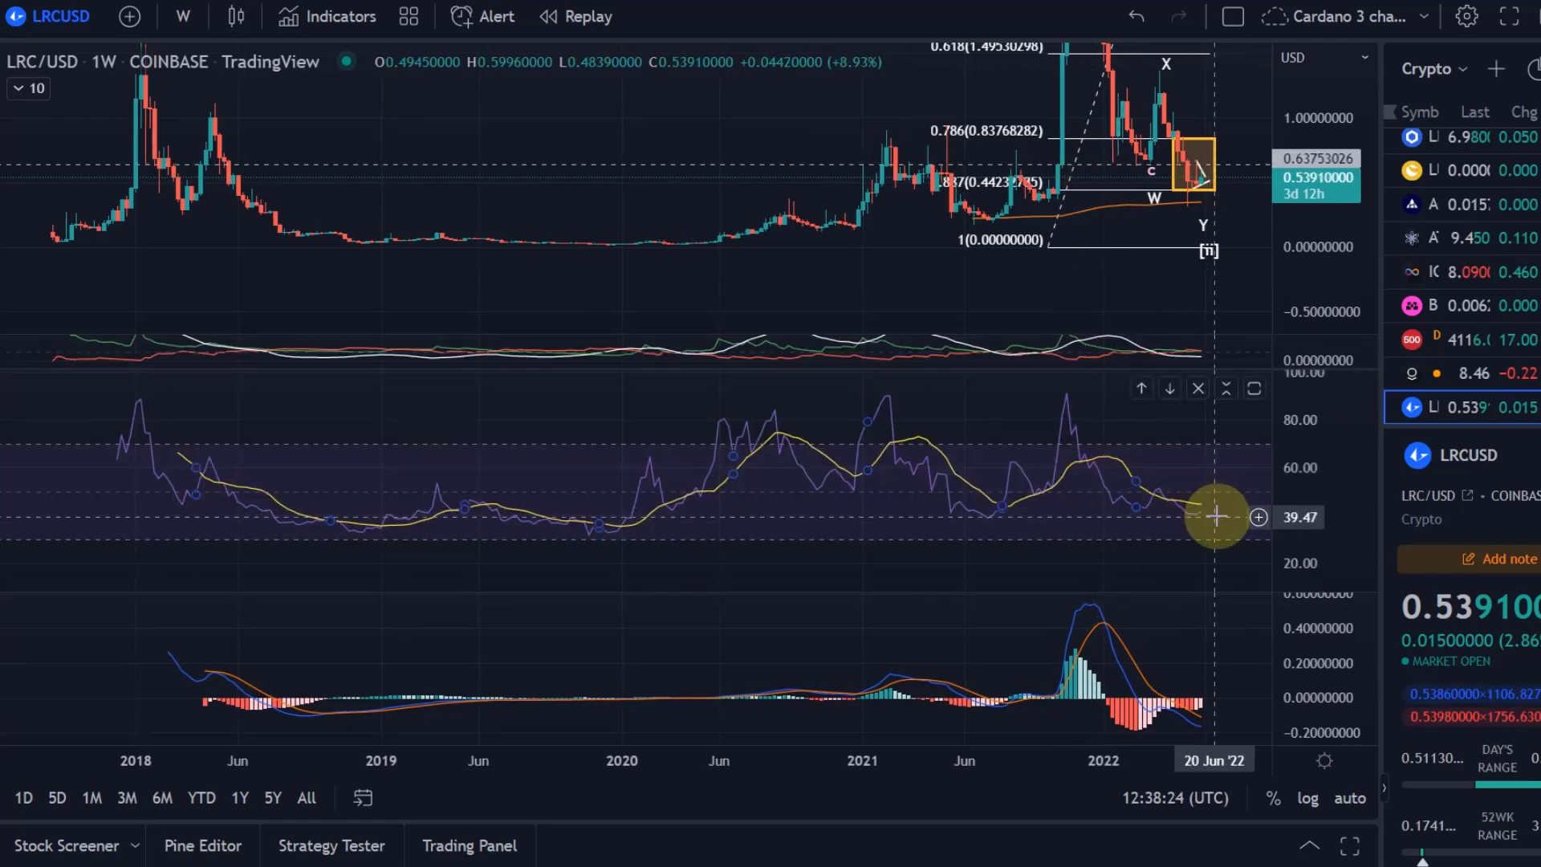
{"action": "left_click_drag", "start_coordinate": [1214, 516], "coordinate": [1058, 506]}
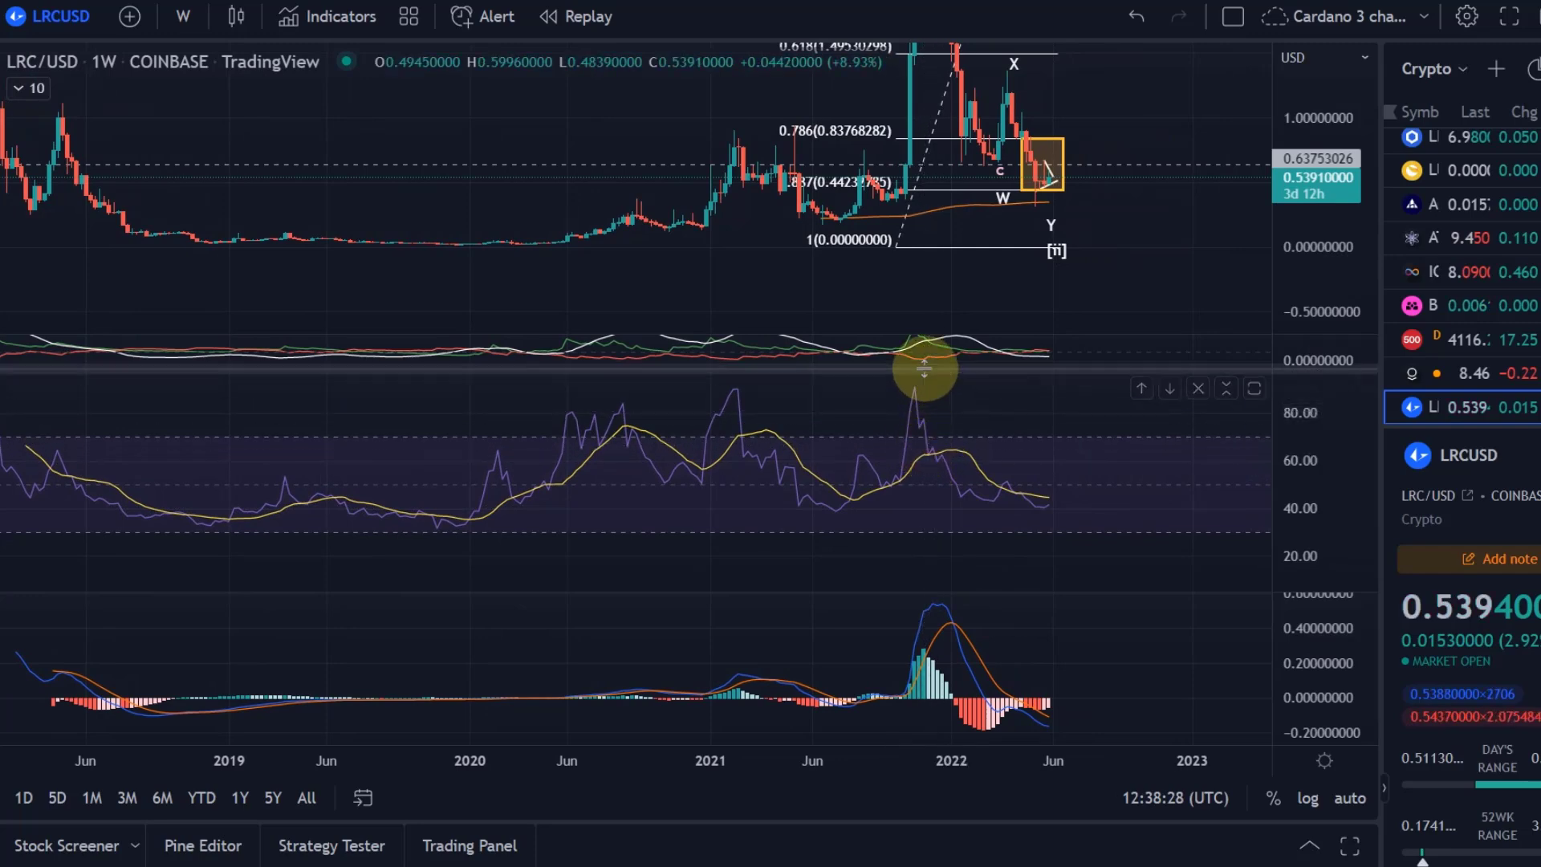
Shrink the RSI and first indicator panes to enlarge the price pane, and examine the weekly candles around the highlighted support box
{"action": "left_click_drag", "start_coordinate": [924, 371], "coordinate": [931, 554]}
{"action": "left_click_drag", "start_coordinate": [922, 329], "coordinate": [1056, 802]}
{"action": "scroll", "coordinate": [1142, 393], "scroll_direction": "up", "scroll_amount": 3}
{"action": "left_click_drag", "start_coordinate": [1142, 392], "coordinate": [991, 457]}
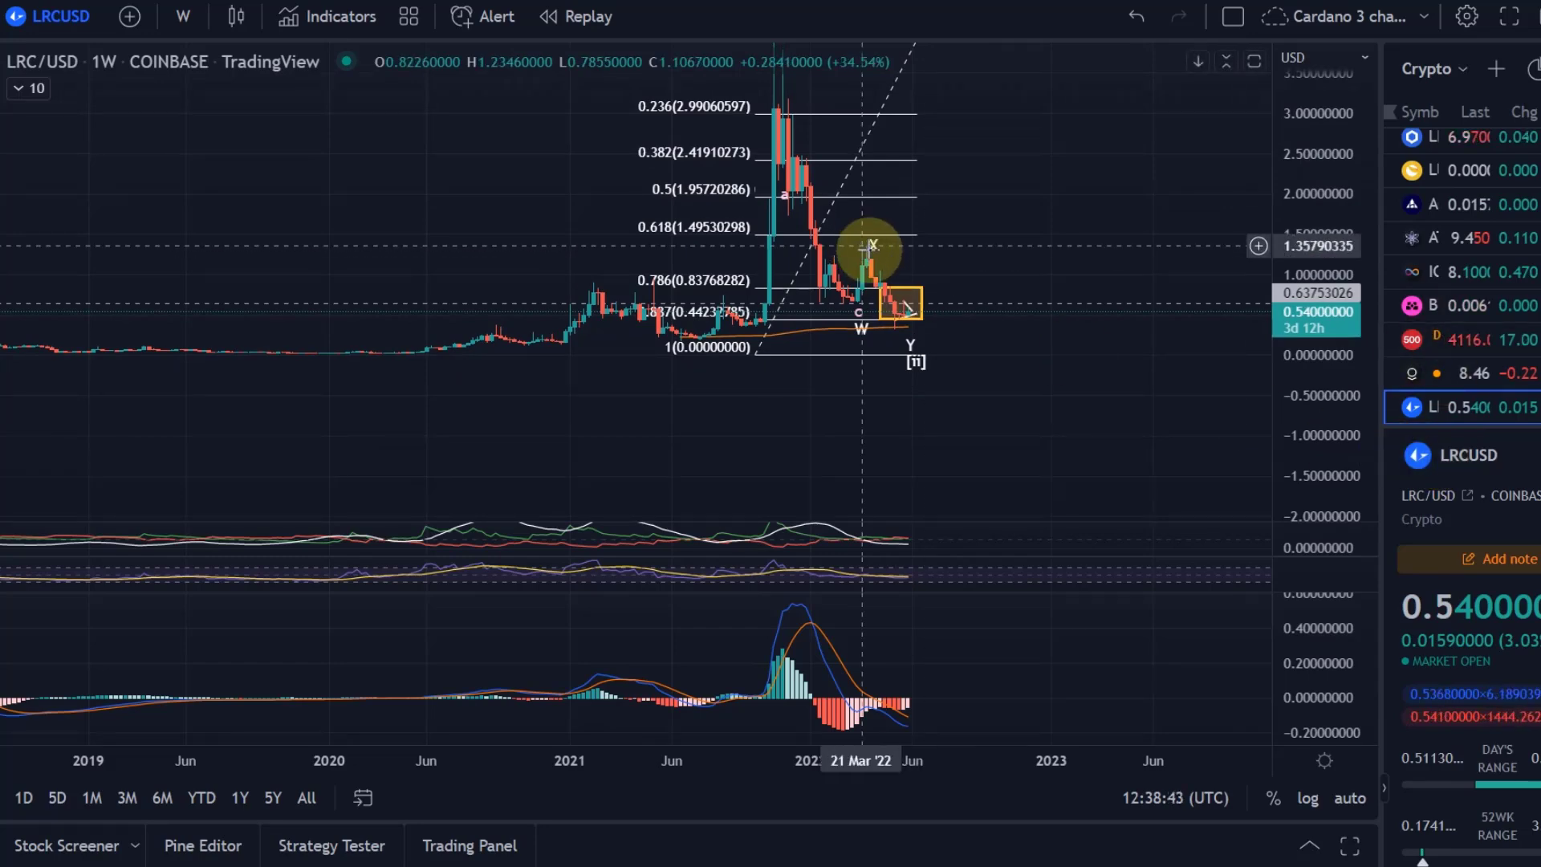
{"action": "scroll", "coordinate": [860, 248], "scroll_direction": "up", "scroll_amount": 3}
{"action": "left_click_drag", "start_coordinate": [695, 395], "coordinate": [1088, 342]}
{"action": "left_click_drag", "start_coordinate": [1300, 420], "coordinate": [1403, 52]}
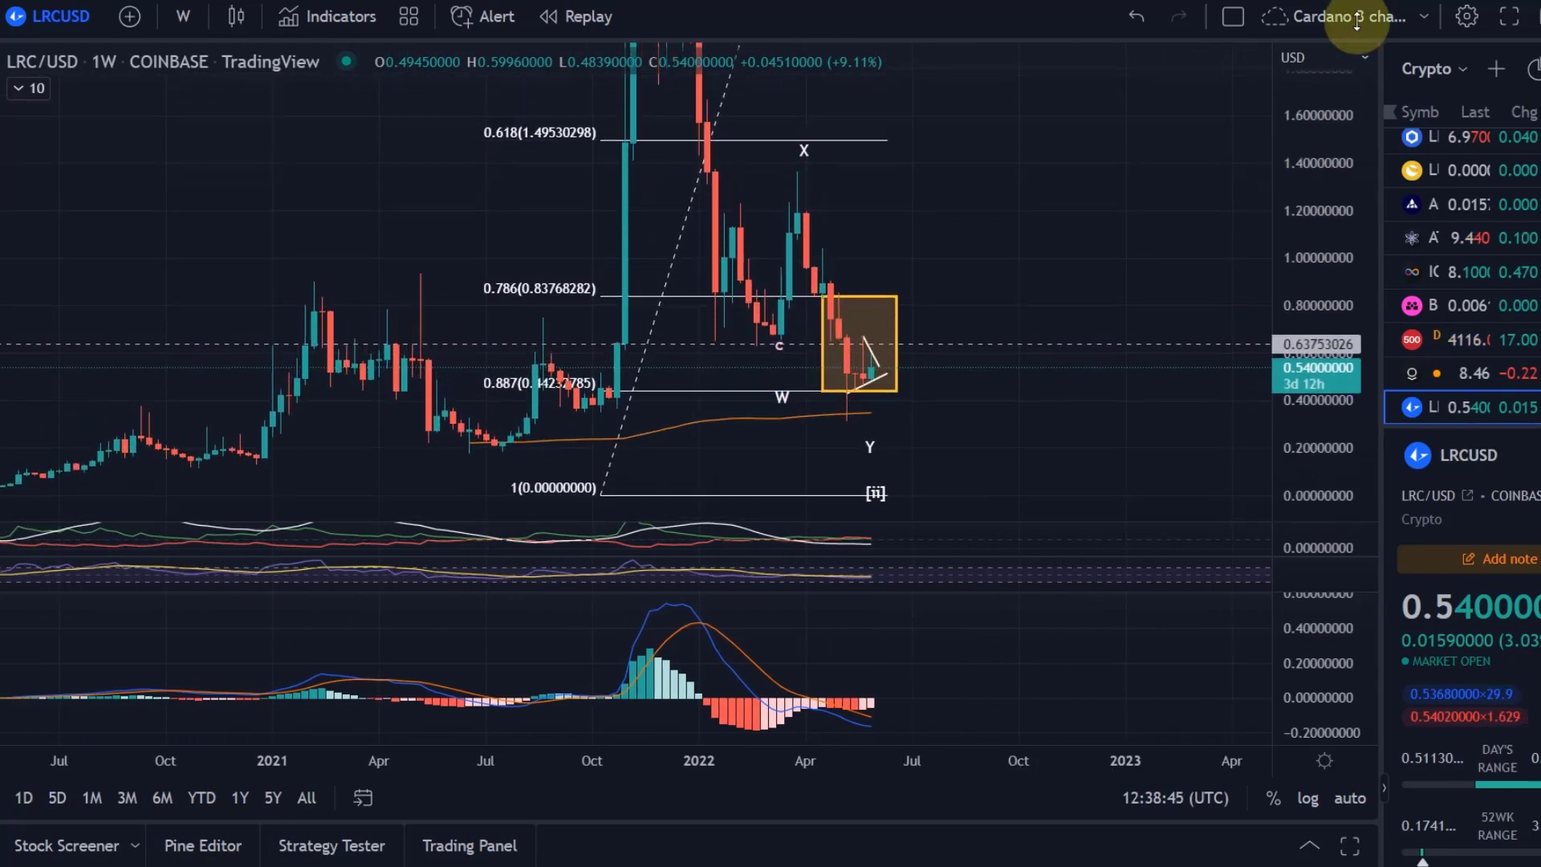
{"action": "left_click_drag", "start_coordinate": [1064, 425], "coordinate": [1131, 295]}
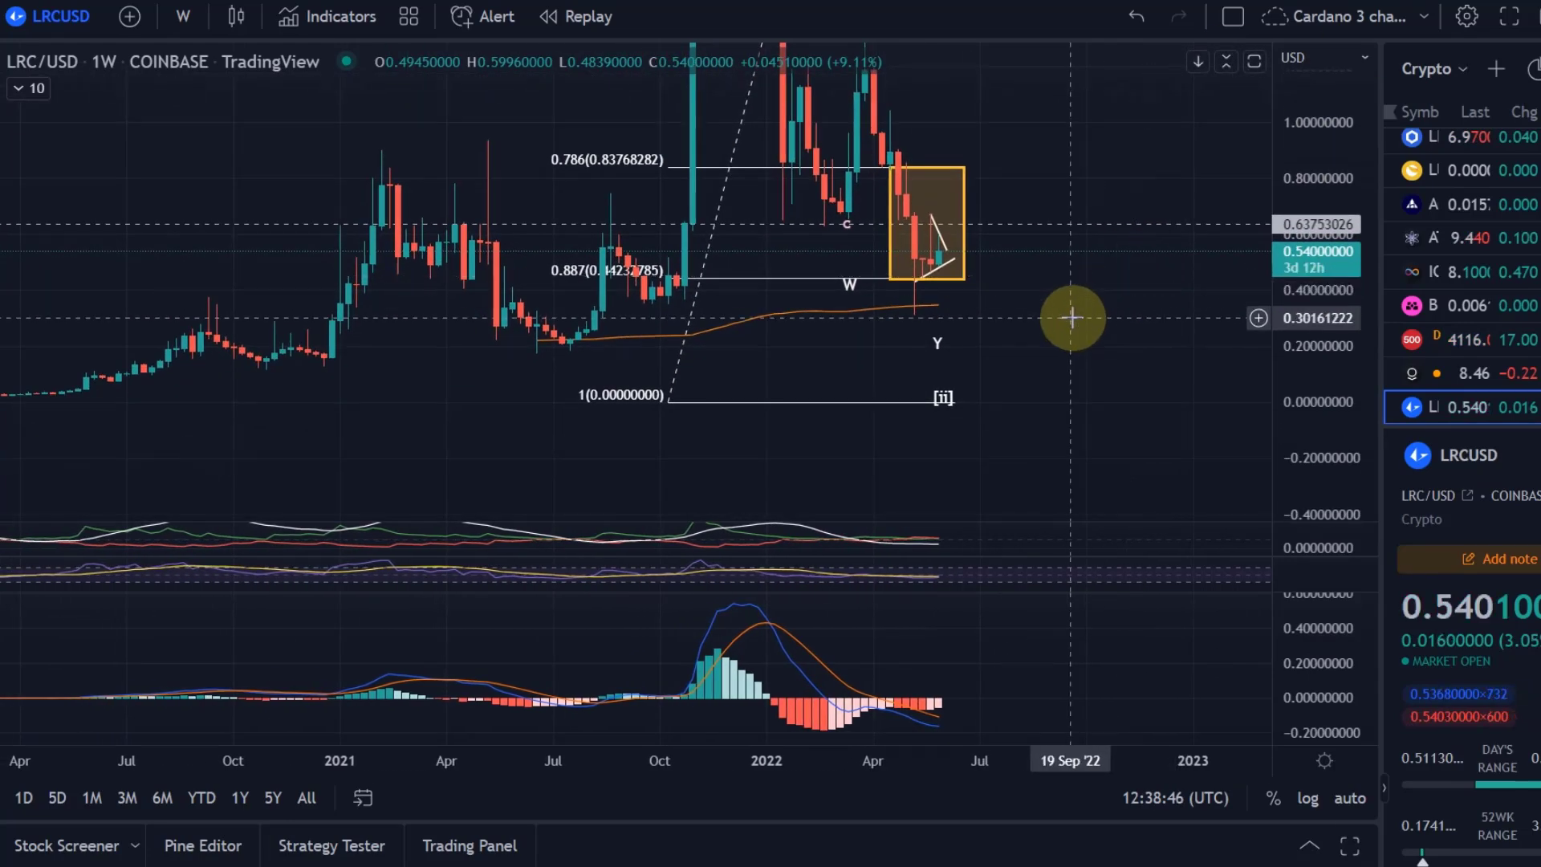